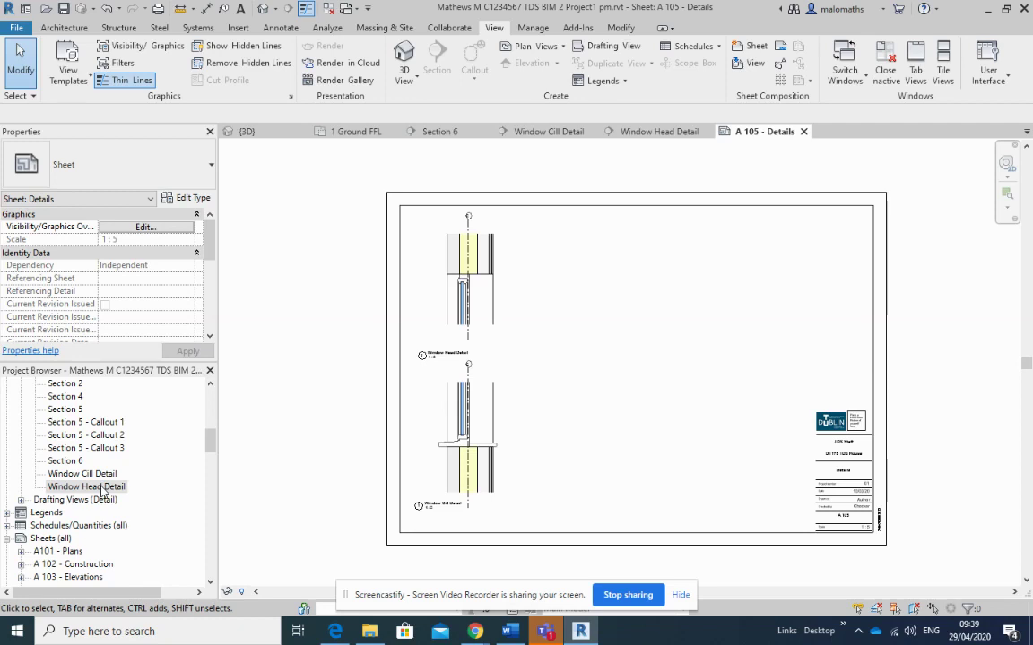
Open the Window Head Detail view and zoom in to centre the wall head
{"action": "double_click", "coordinate": [102, 488]}
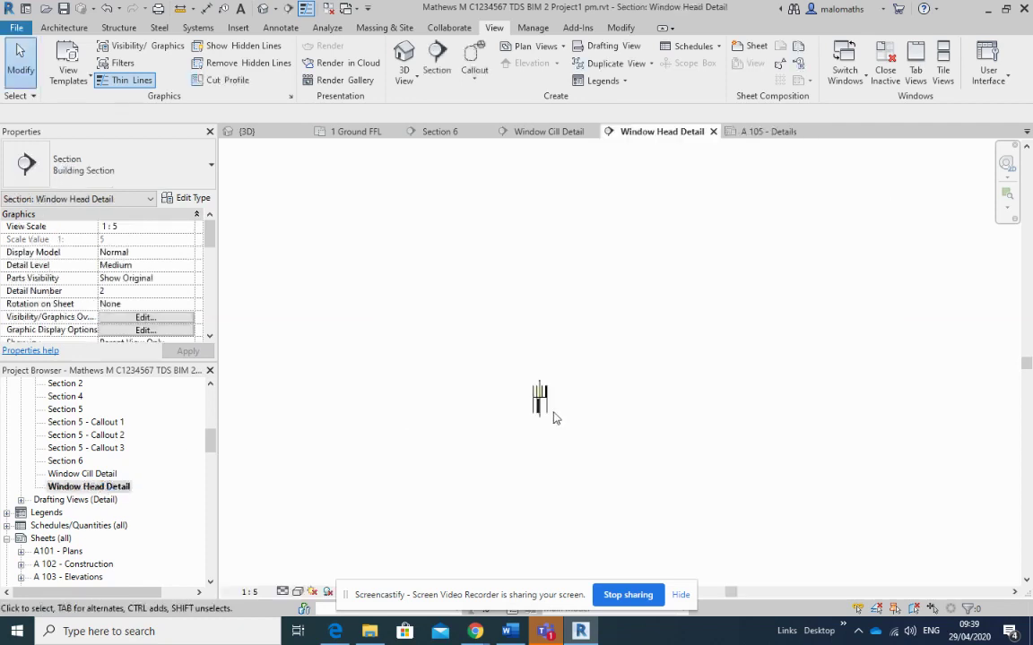
{"action": "scroll", "coordinate": [553, 418], "scroll_direction": "up", "scroll_amount": 5}
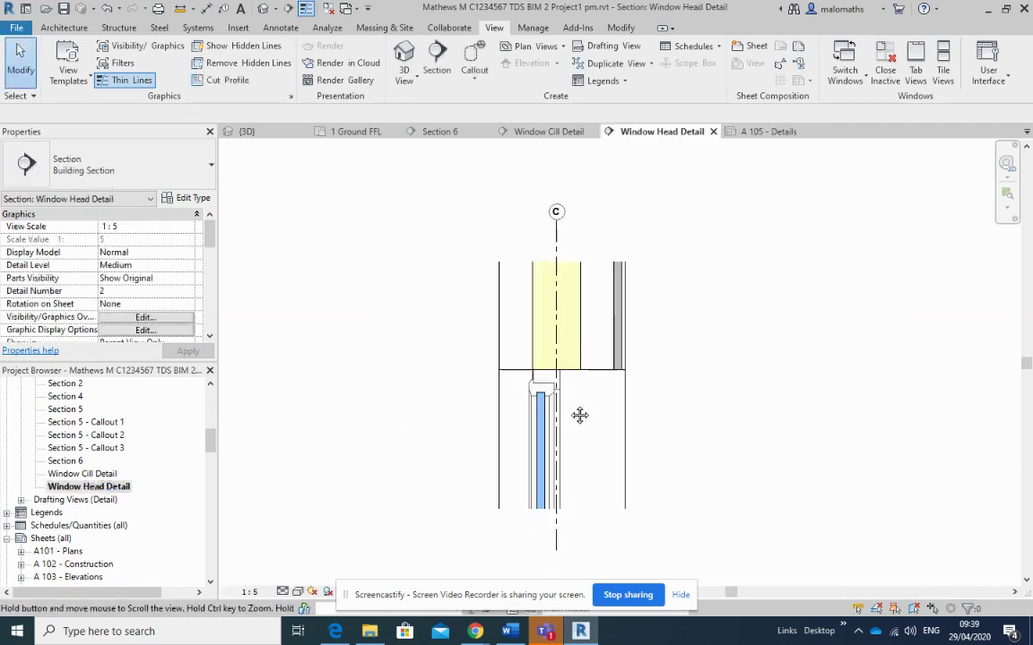
{"action": "middle_click_drag", "start_coordinate": [556, 378], "coordinate": [553, 369]}
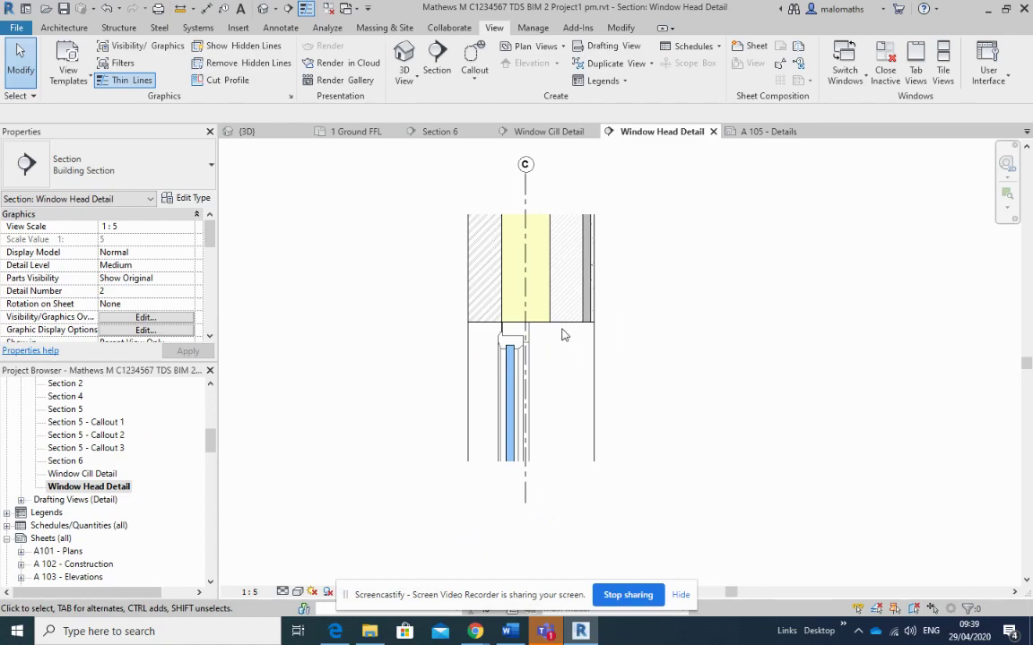
Open the Section 6 view and zoom in on the wall
{"action": "double_click", "coordinate": [69, 462]}
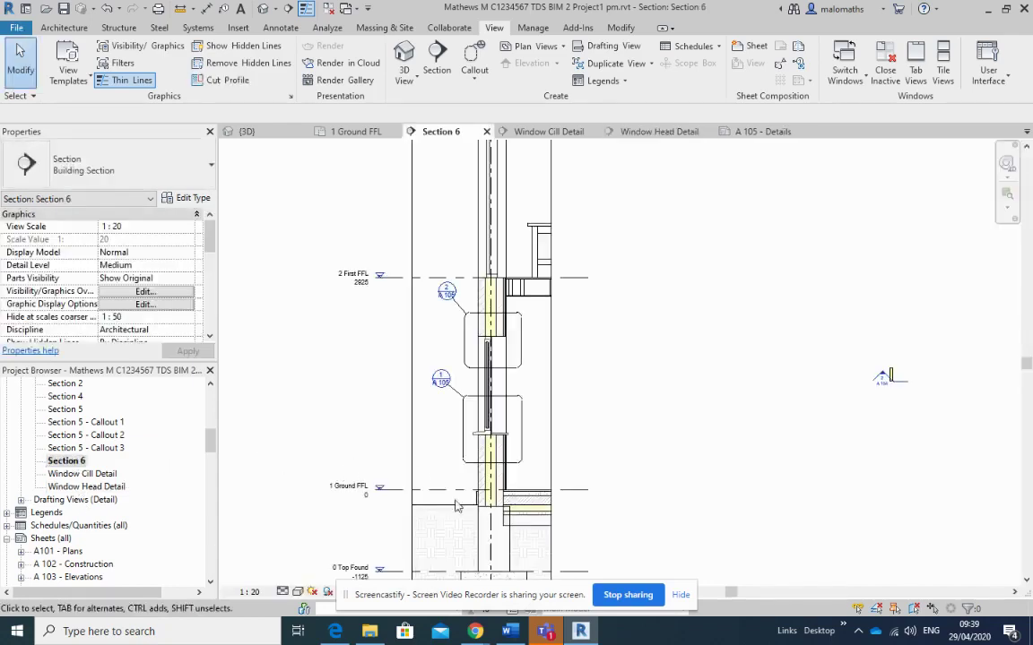
{"action": "scroll", "coordinate": [468, 521], "scroll_direction": "up", "scroll_amount": 5}
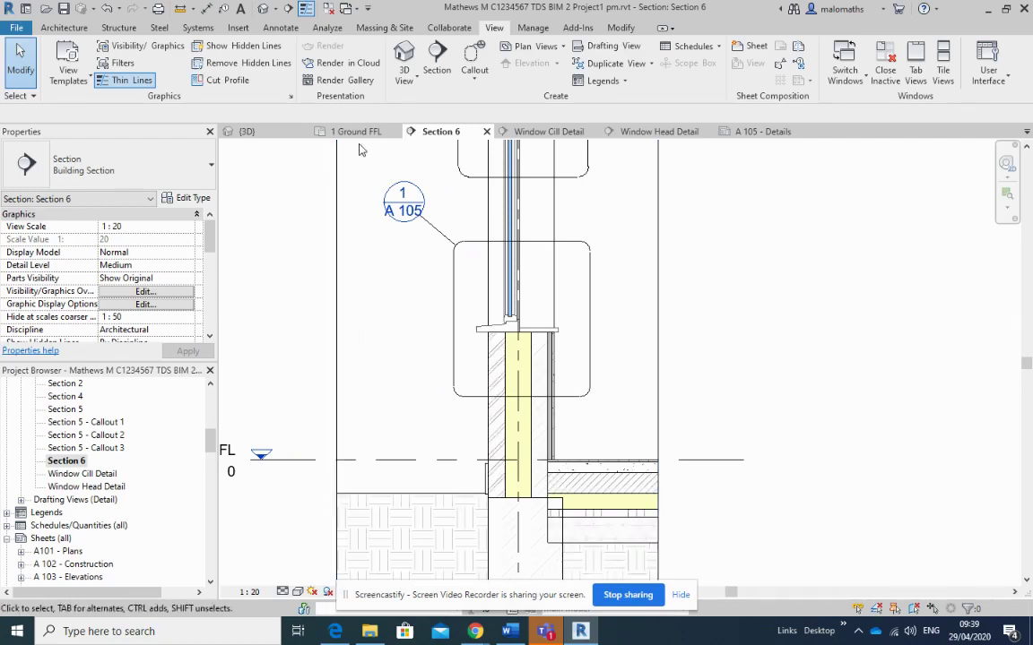
{"action": "left_click", "coordinate": [405, 79]}
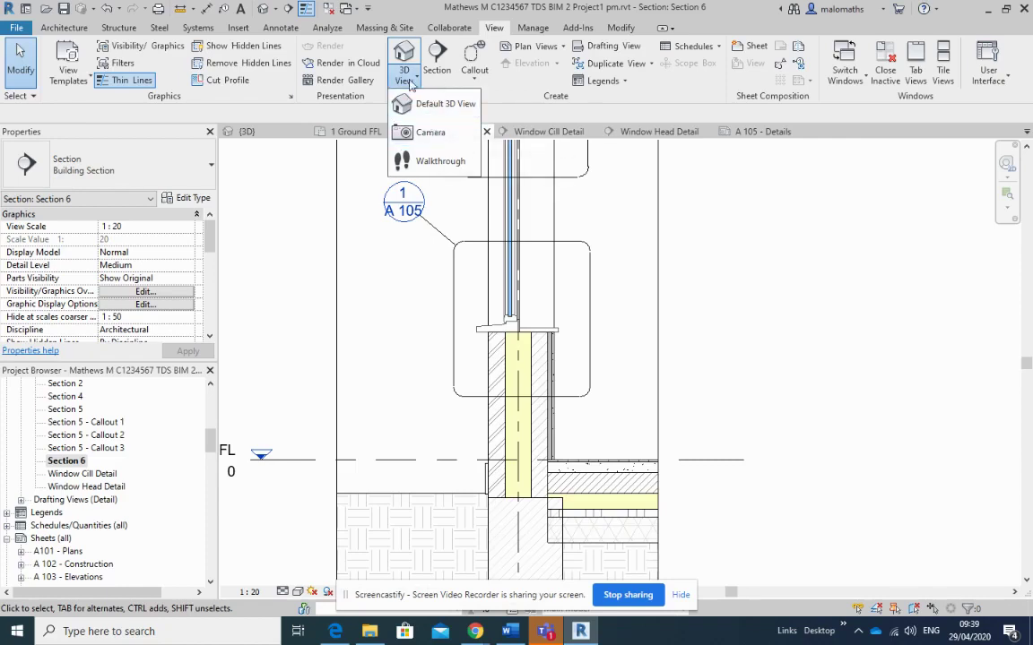
Start a Repeating Detail Component using the Brickwork - Section type
{"action": "left_click", "coordinate": [278, 28]}
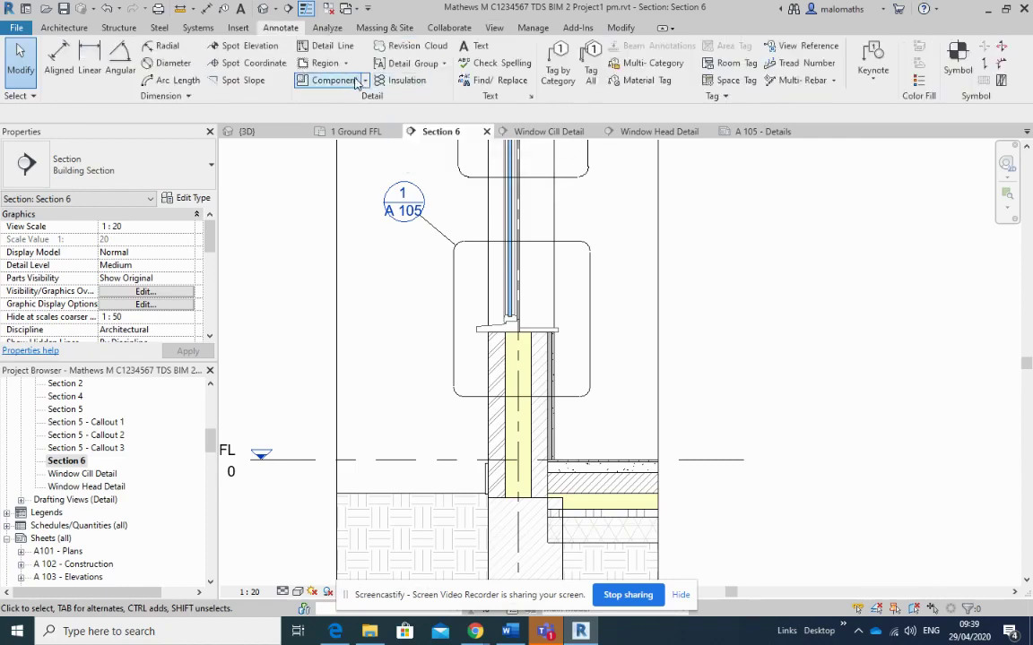
{"action": "left_click", "coordinate": [365, 80]}
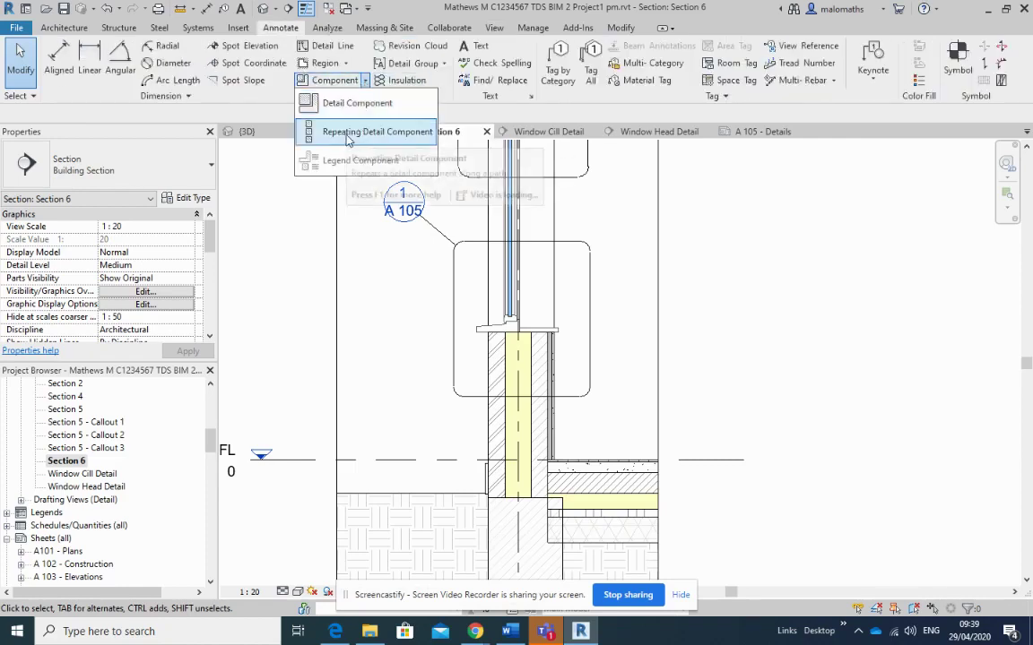
{"action": "left_click", "coordinate": [359, 132]}
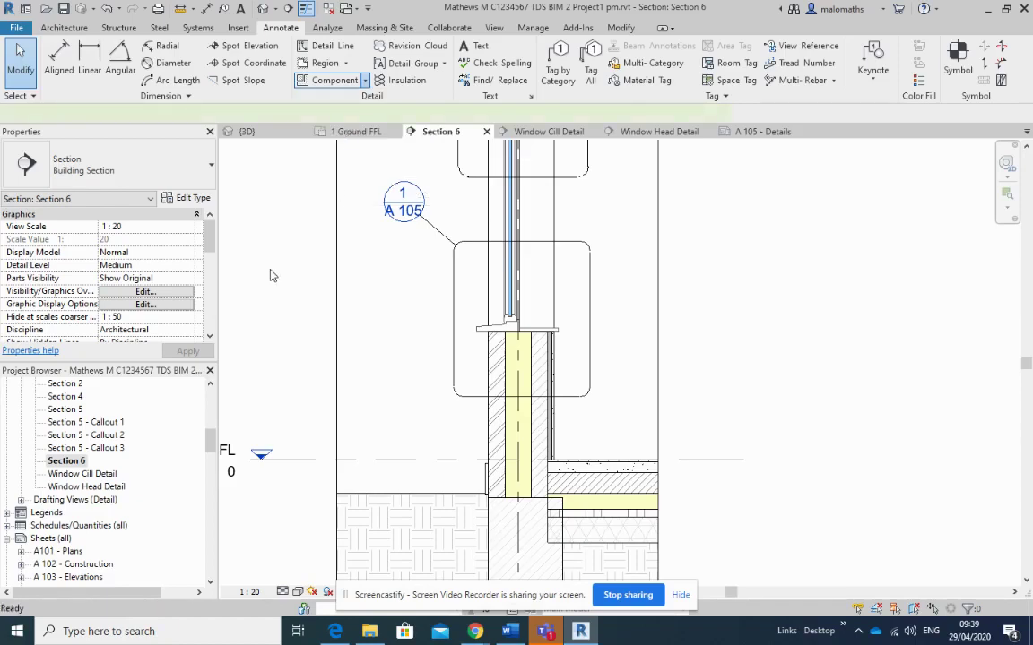
{"action": "left_click", "coordinate": [189, 173]}
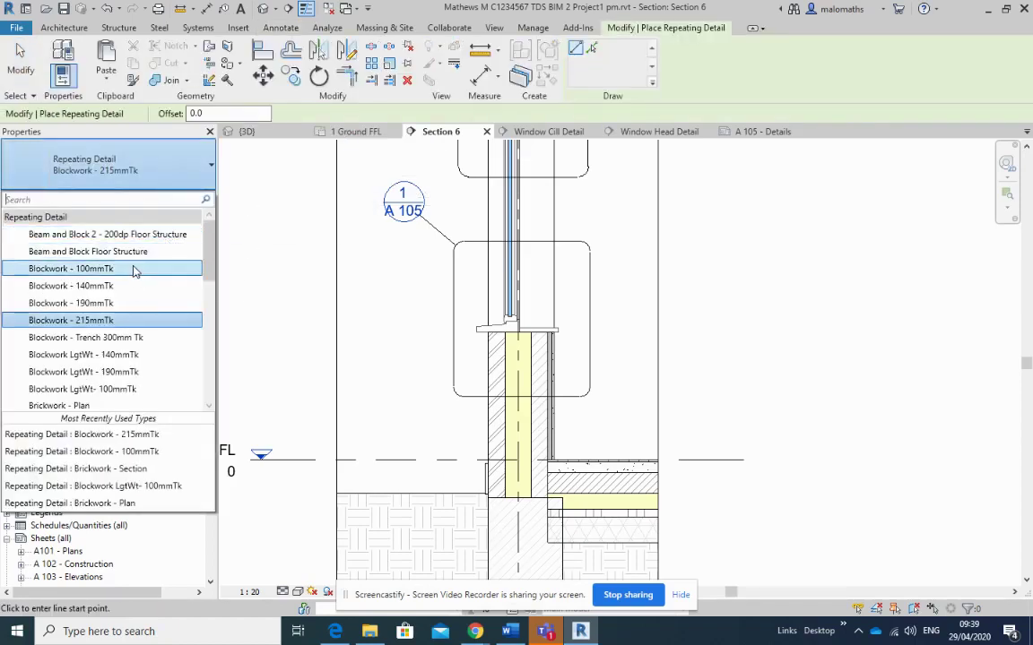
{"action": "scroll", "coordinate": [207, 260], "scroll_direction": "down", "scroll_amount": 1}
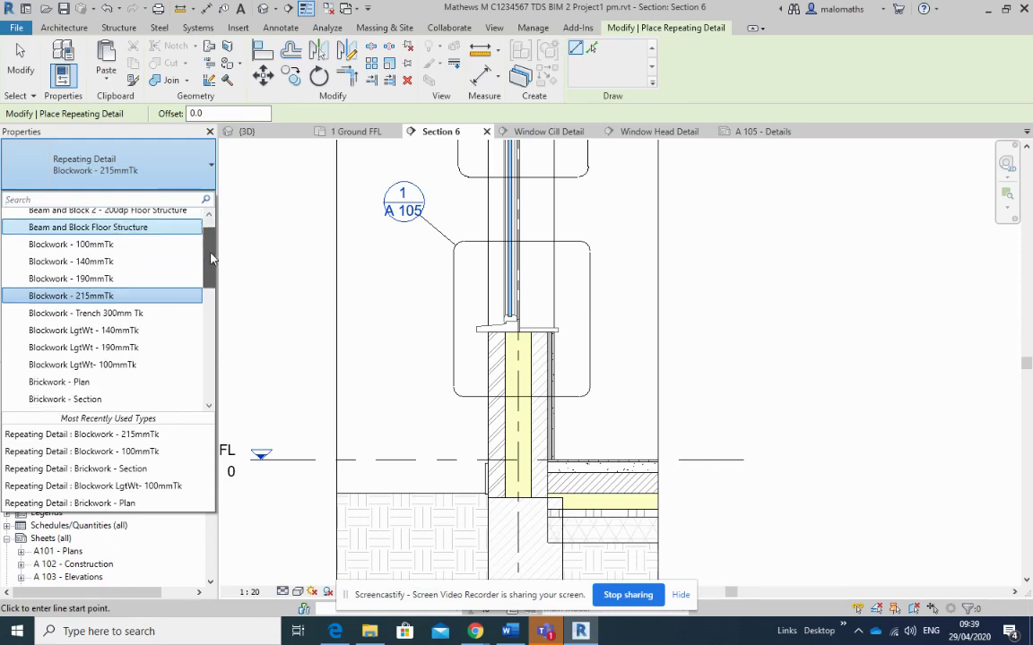
{"action": "scroll", "coordinate": [212, 262], "scroll_direction": "down", "scroll_amount": 1}
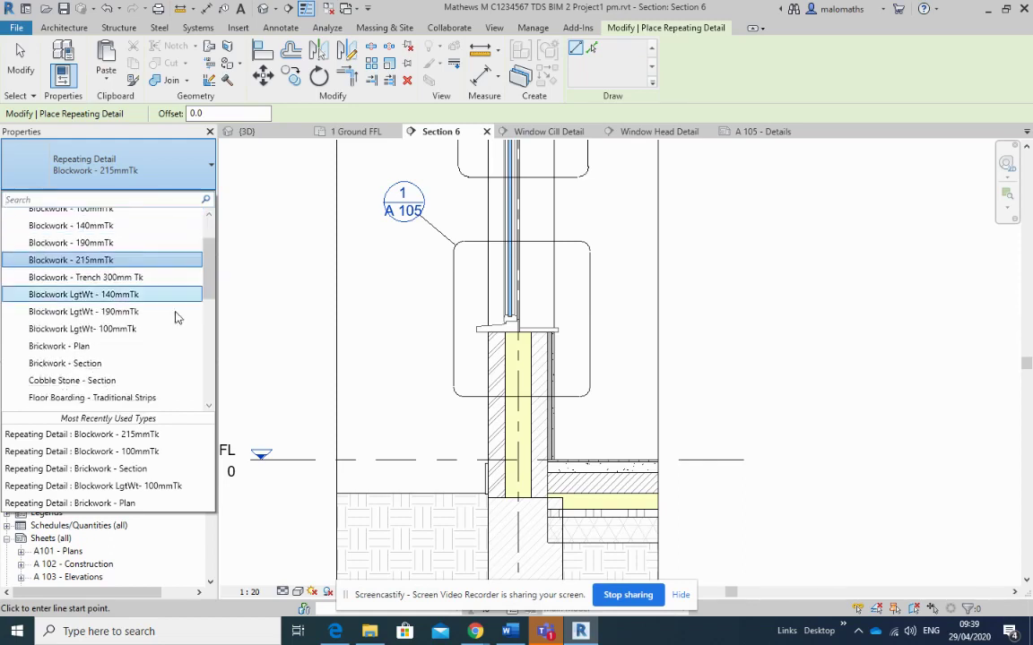
{"action": "left_click", "coordinate": [94, 363]}
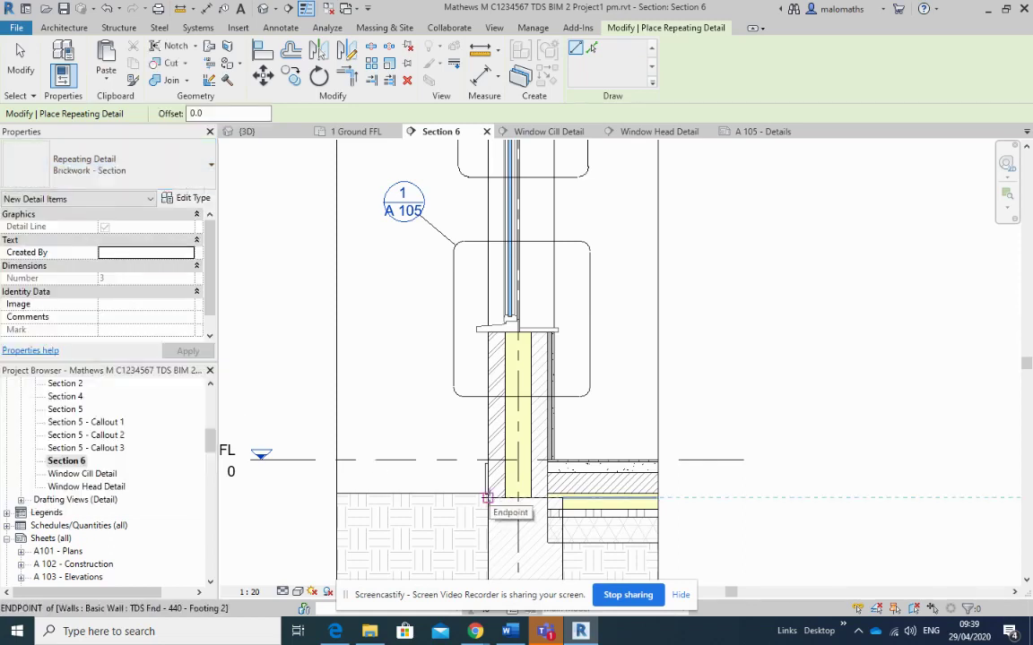
Draw the brickwork run from the outer leaf's base up to the First FFL level
{"action": "left_click", "coordinate": [487, 497]}
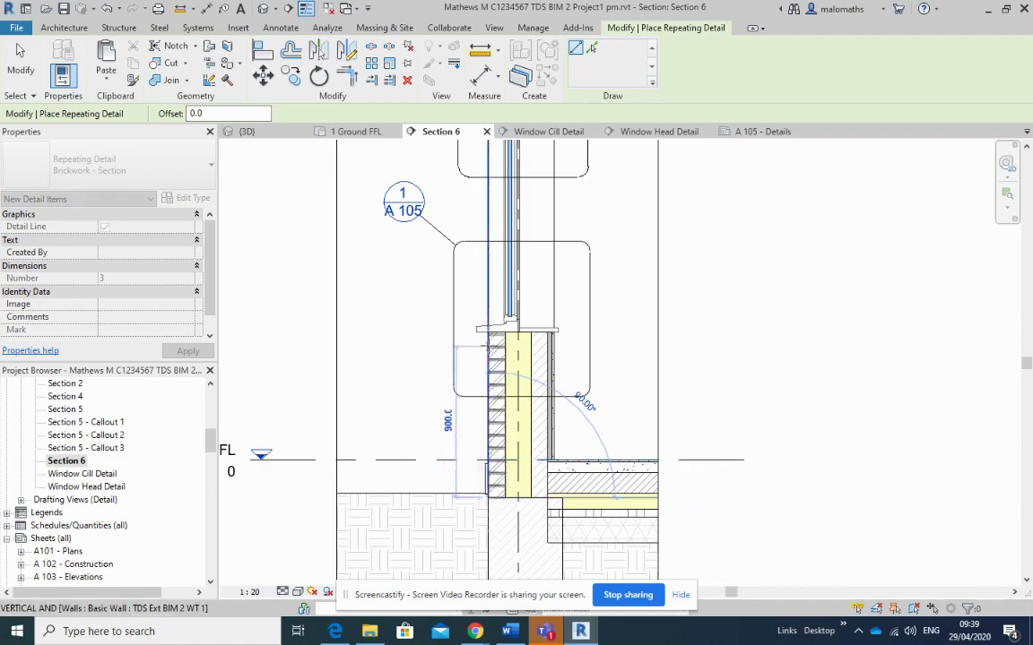
{"action": "scroll", "coordinate": [492, 345], "scroll_direction": "down", "scroll_amount": 1}
{"action": "scroll", "coordinate": [488, 334], "scroll_direction": "down", "scroll_amount": 2}
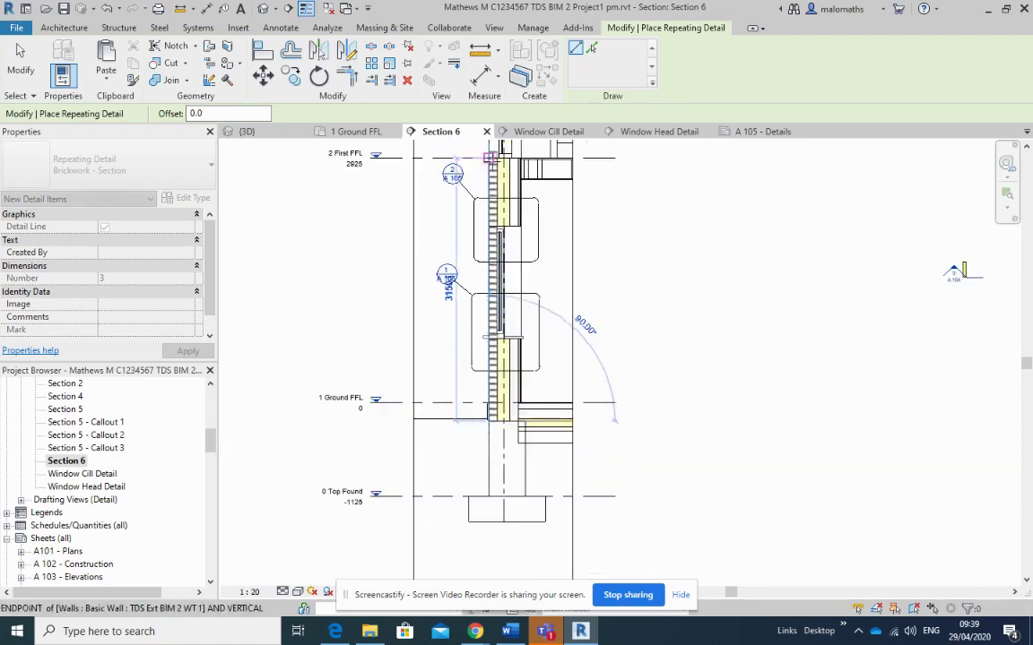
{"action": "left_click", "coordinate": [490, 157]}
Finish the brickwork detail and pan to the lower window callout
{"action": "key", "text": "Escape"}
{"action": "key", "text": "Escape"}
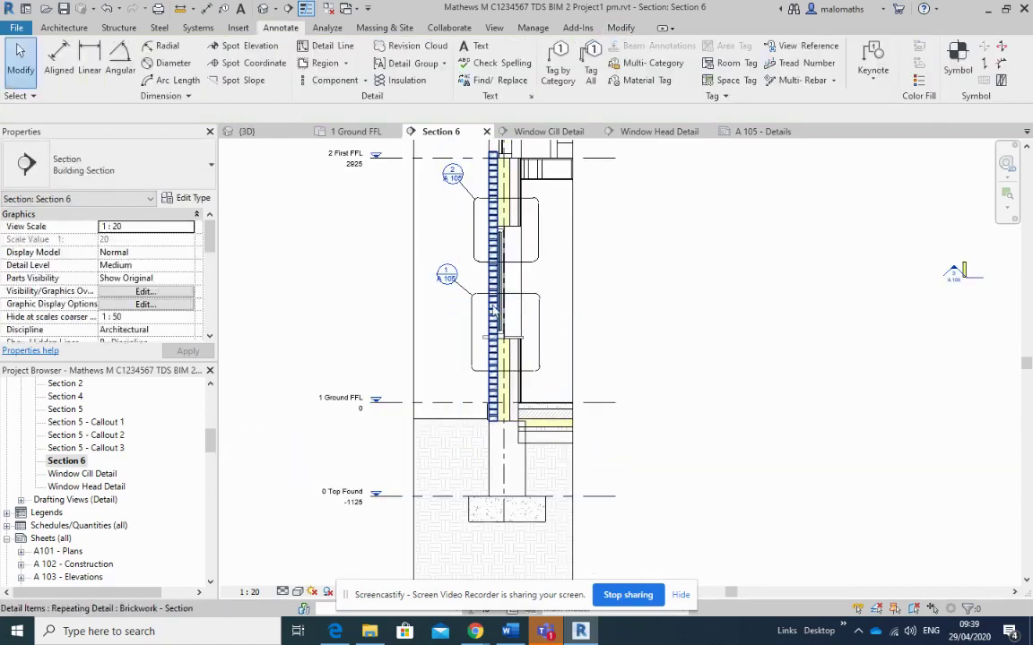
{"action": "scroll", "coordinate": [494, 309], "scroll_direction": "up", "scroll_amount": 3}
{"action": "middle_click_drag", "start_coordinate": [415, 415], "coordinate": [349, 458]}
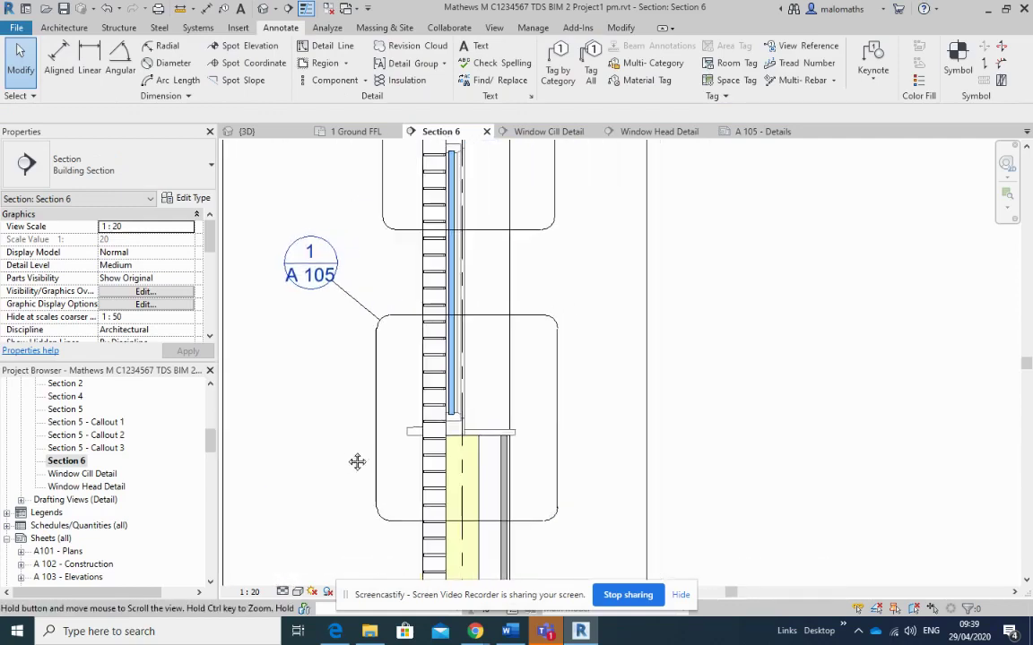
{"action": "scroll", "coordinate": [336, 399], "scroll_direction": "down", "scroll_amount": 2}
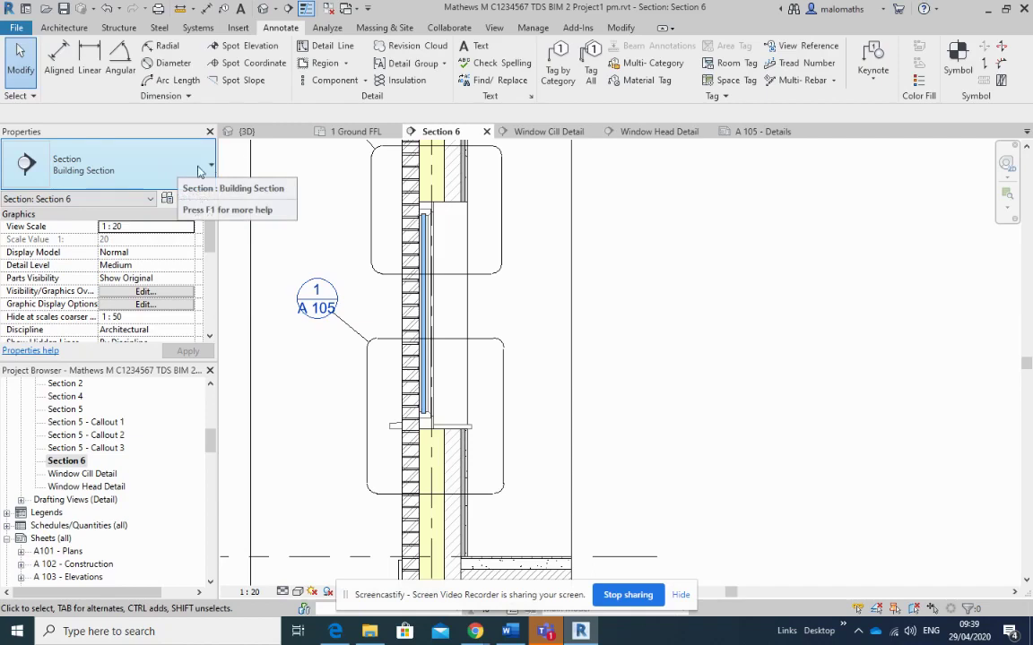
Start another repeating detail using the Blockwork LgtWt- 100mmTk type
{"action": "left_click", "coordinate": [199, 171]}
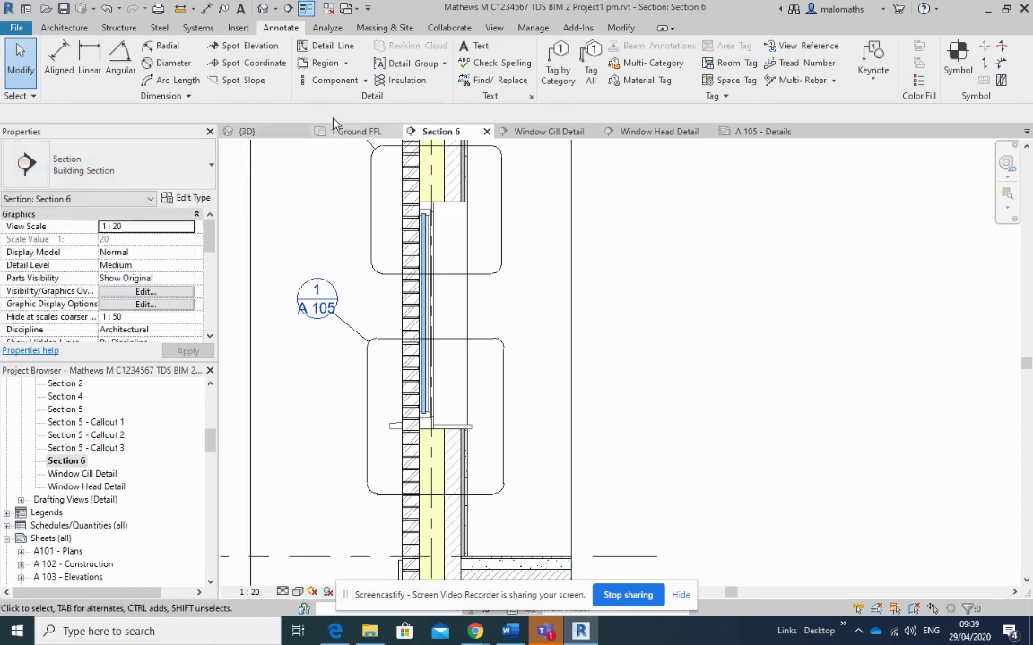
{"action": "left_click", "coordinate": [365, 80]}
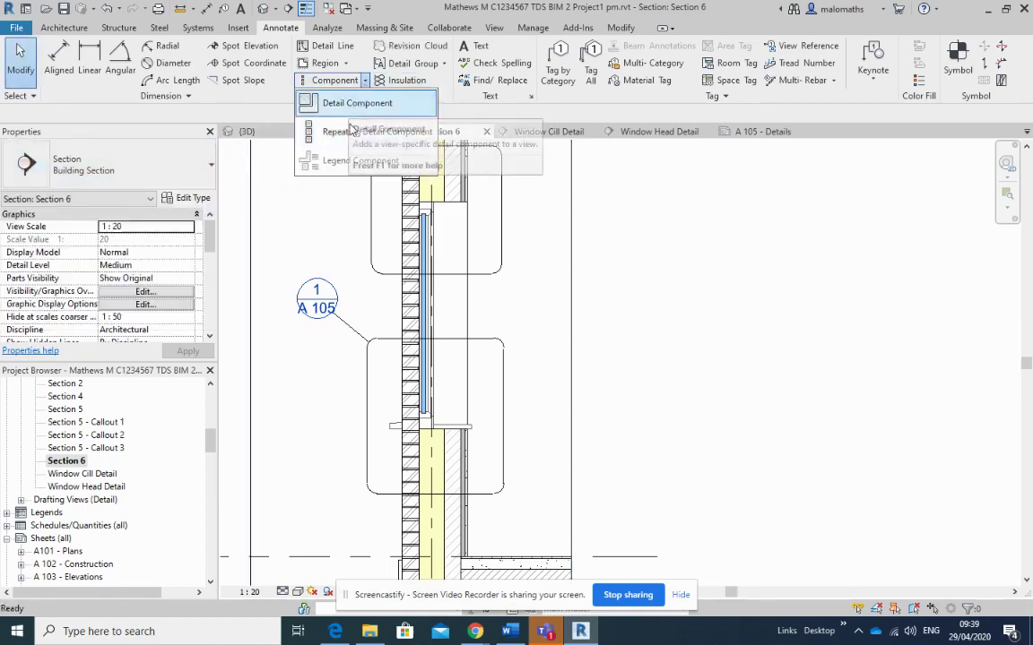
{"action": "left_click", "coordinate": [345, 134]}
{"action": "left_click", "coordinate": [202, 166]}
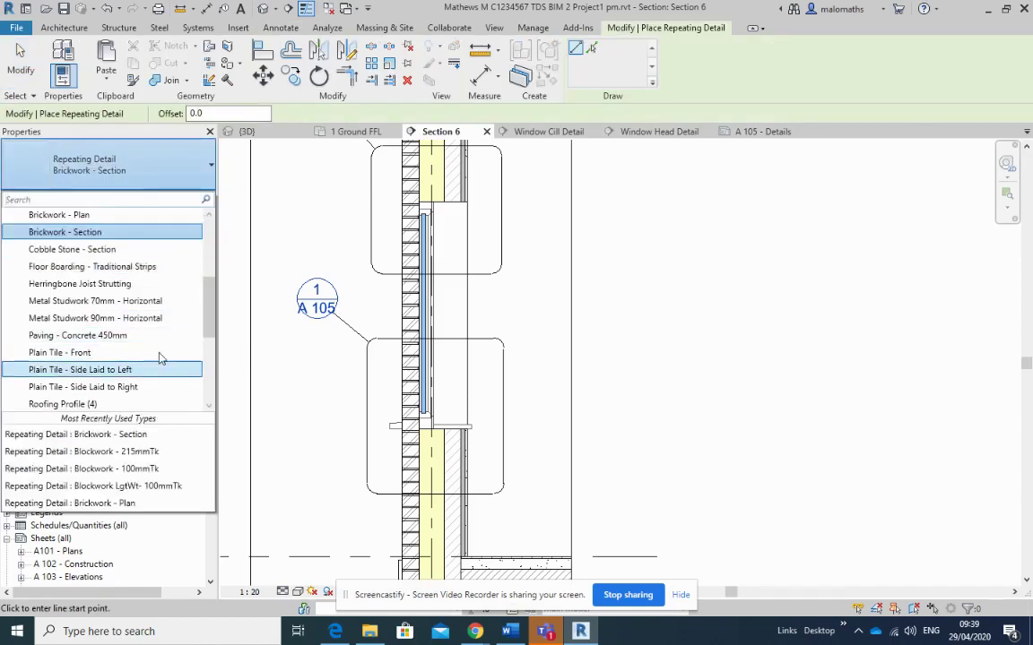
{"action": "left_click_drag", "start_coordinate": [201, 309], "coordinate": [207, 264]}
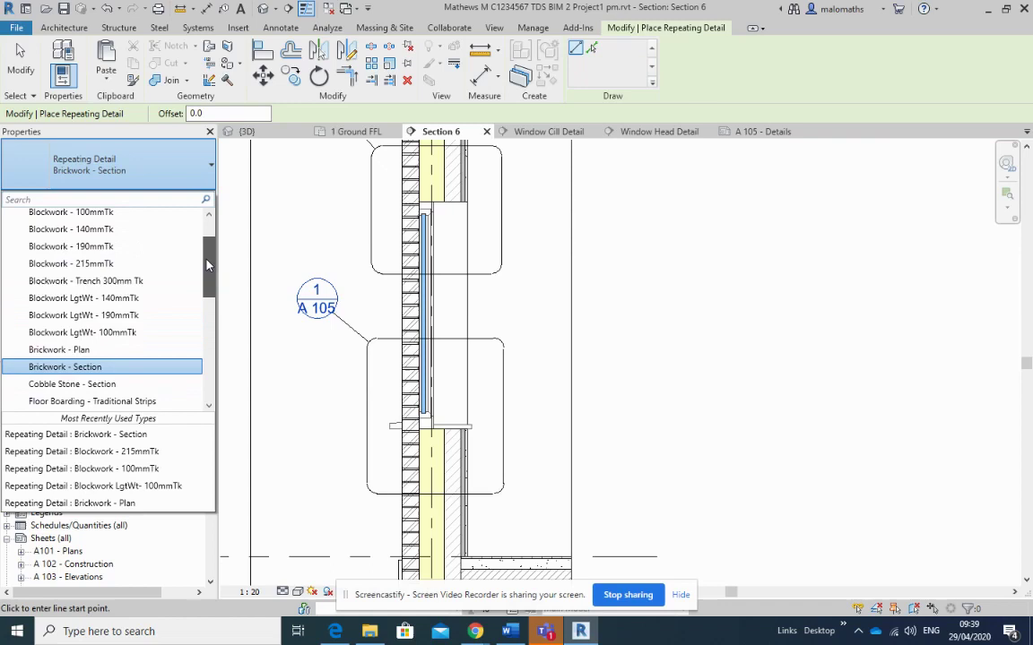
{"action": "left_click", "coordinate": [108, 332]}
Draw the blockwork run up the inner leaf from its base, then centre the lower window area
{"action": "scroll", "coordinate": [393, 458], "scroll_direction": "down", "scroll_amount": 2}
{"action": "middle_click_drag", "start_coordinate": [393, 458], "coordinate": [405, 366]}
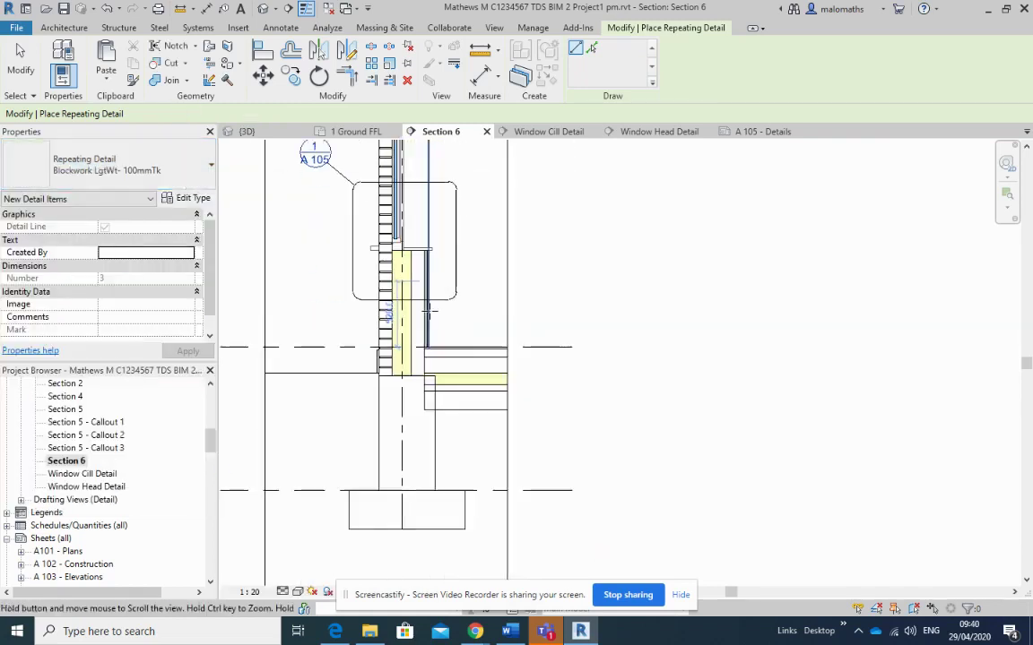
{"action": "left_click", "coordinate": [405, 366]}
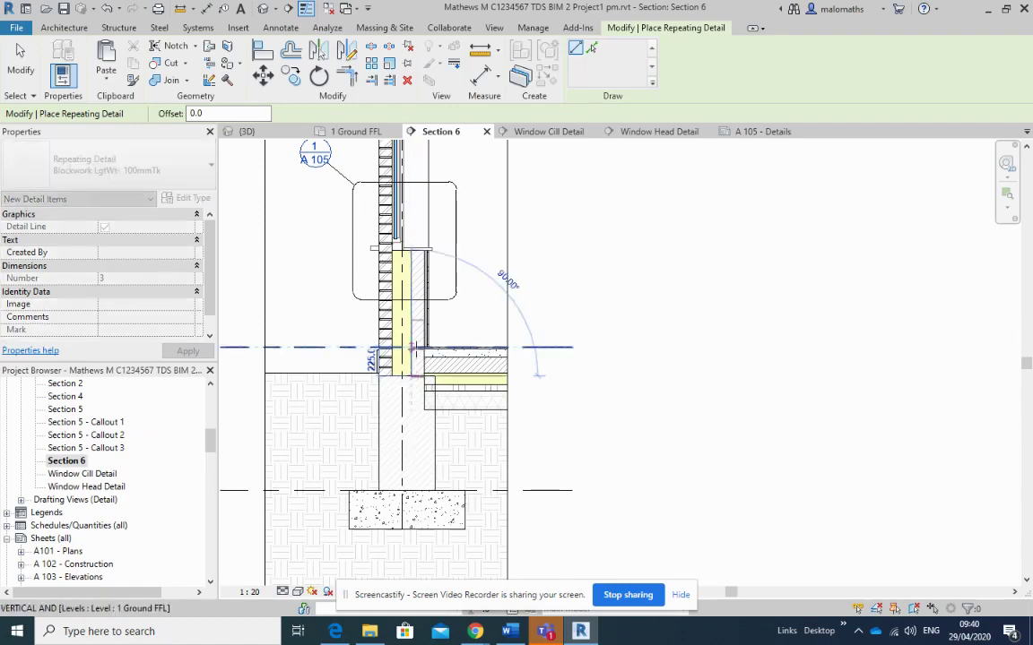
{"action": "scroll", "coordinate": [405, 269], "scroll_direction": "up", "scroll_amount": 5, "text": "ctrl"}
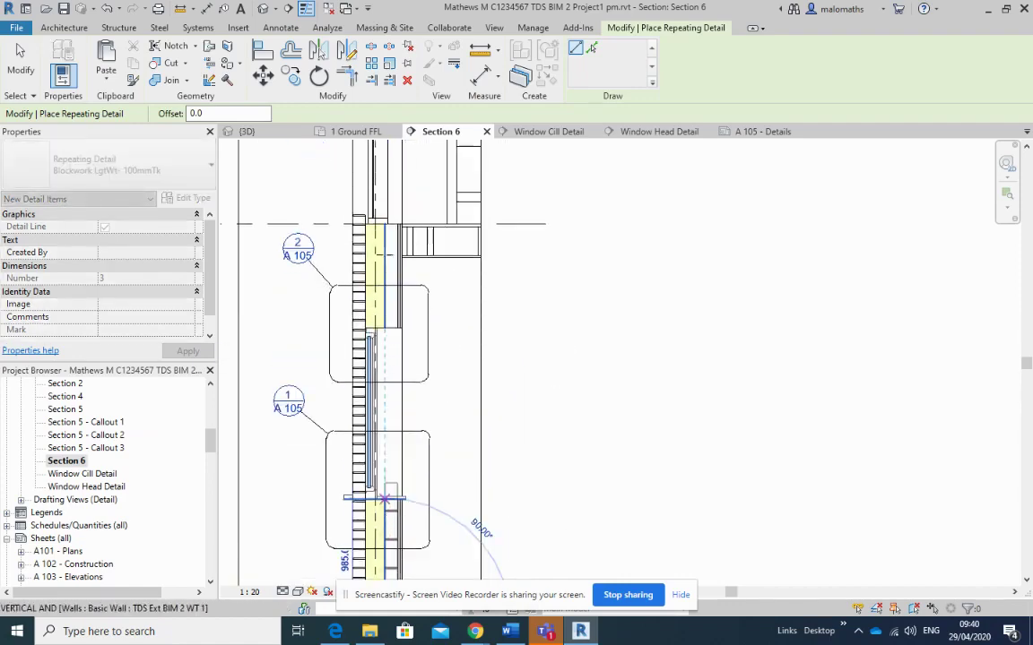
{"action": "left_click", "coordinate": [386, 235]}
{"action": "key", "text": "Escape"}
{"action": "key", "text": "Escape"}
{"action": "scroll", "coordinate": [408, 417], "scroll_direction": "up", "scroll_amount": 2}
{"action": "scroll", "coordinate": [413, 421], "scroll_direction": "up", "scroll_amount": 2}
{"action": "middle_click_drag", "start_coordinate": [537, 351], "coordinate": [590, 341]}
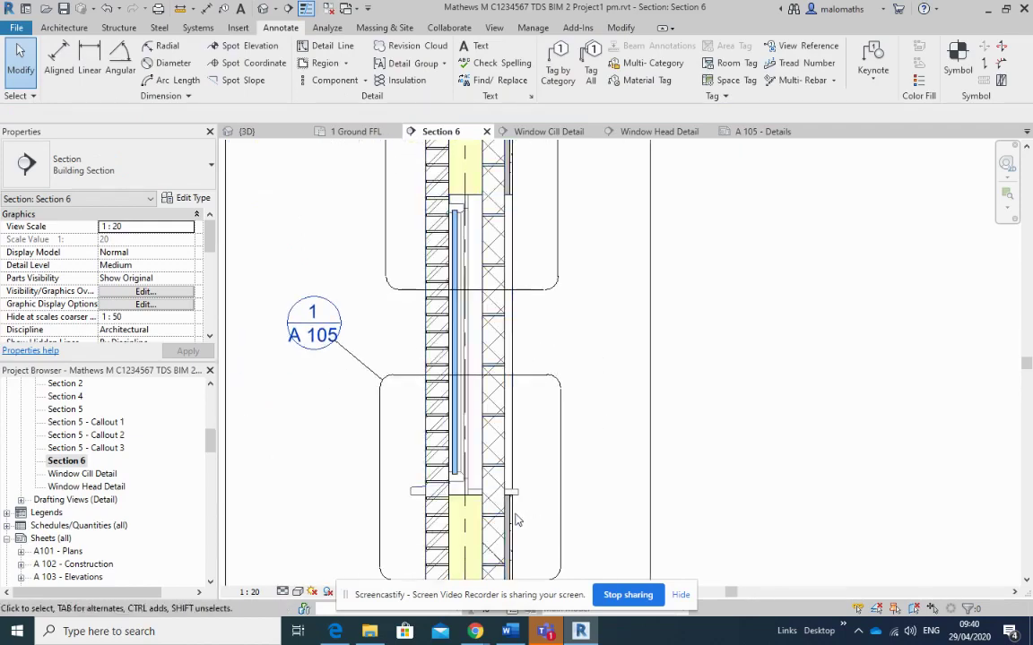
{"action": "scroll", "coordinate": [465, 469], "scroll_direction": "up", "scroll_amount": 1}
{"action": "mouse_move", "coordinate": [421, 468]}
{"action": "middle_mouse_down"}
{"action": "mouse_move", "coordinate": [484, 472]}
{"action": "mouse_move", "coordinate": [494, 403]}
{"action": "middle_mouse_up"}
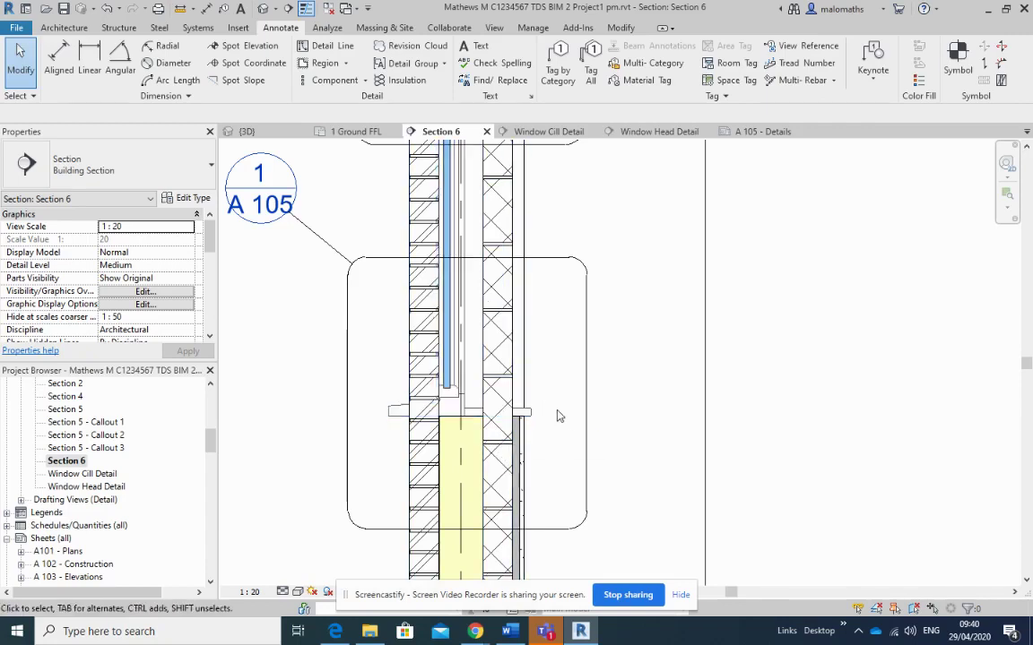
{"action": "scroll", "coordinate": [565, 420], "scroll_direction": "down", "scroll_amount": 1}
{"action": "scroll", "coordinate": [565, 420], "scroll_direction": "down", "scroll_amount": 1}
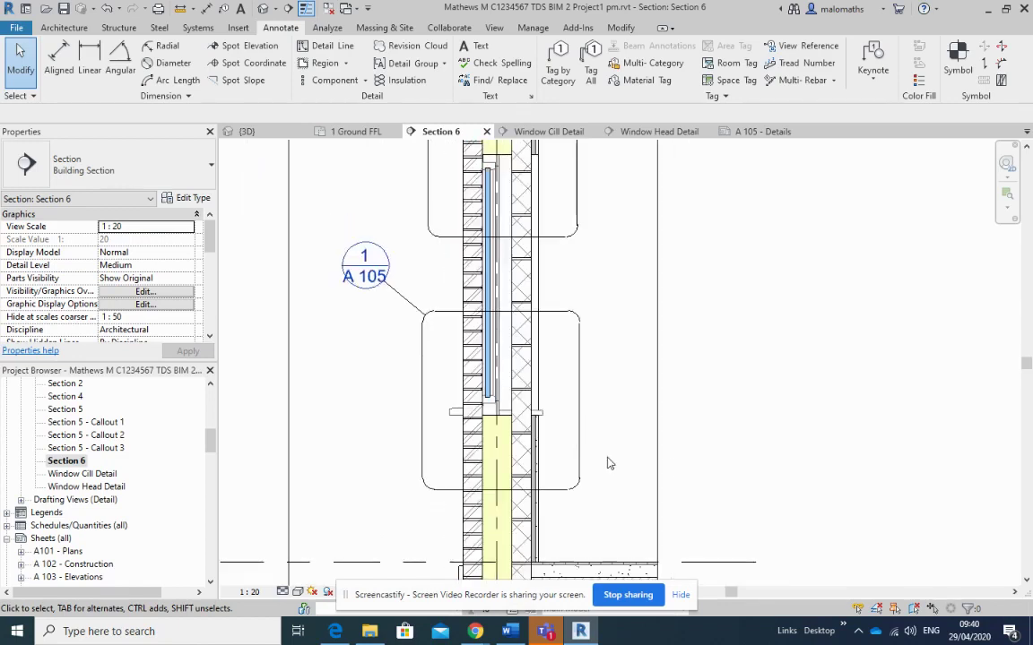
{"action": "scroll", "coordinate": [602, 464], "scroll_direction": "down", "scroll_amount": 1}
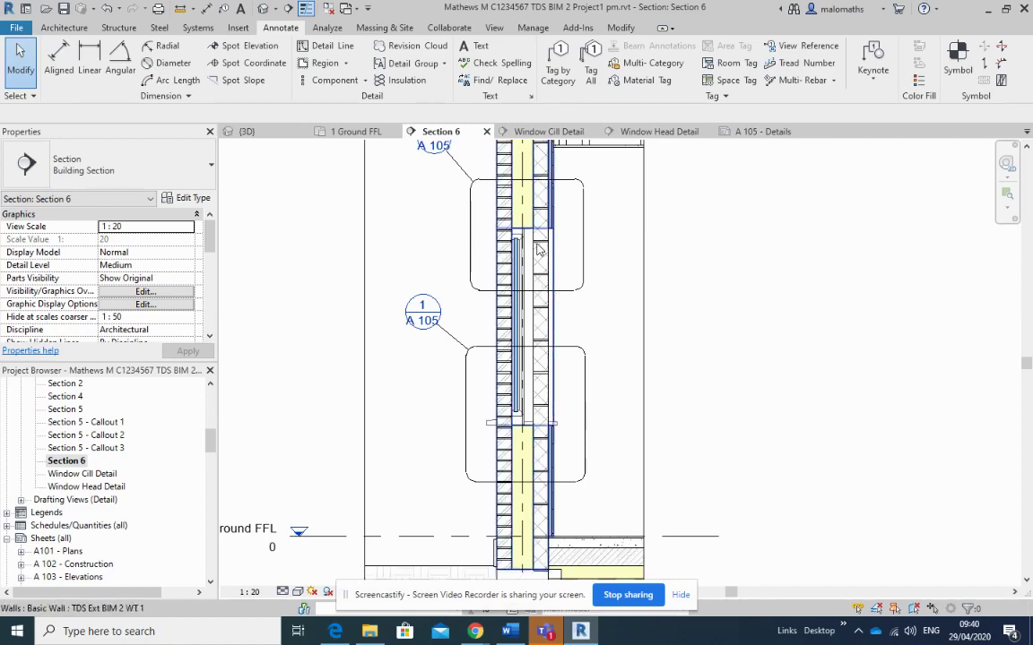
{"action": "scroll", "coordinate": [502, 232], "scroll_direction": "up", "scroll_amount": 3}
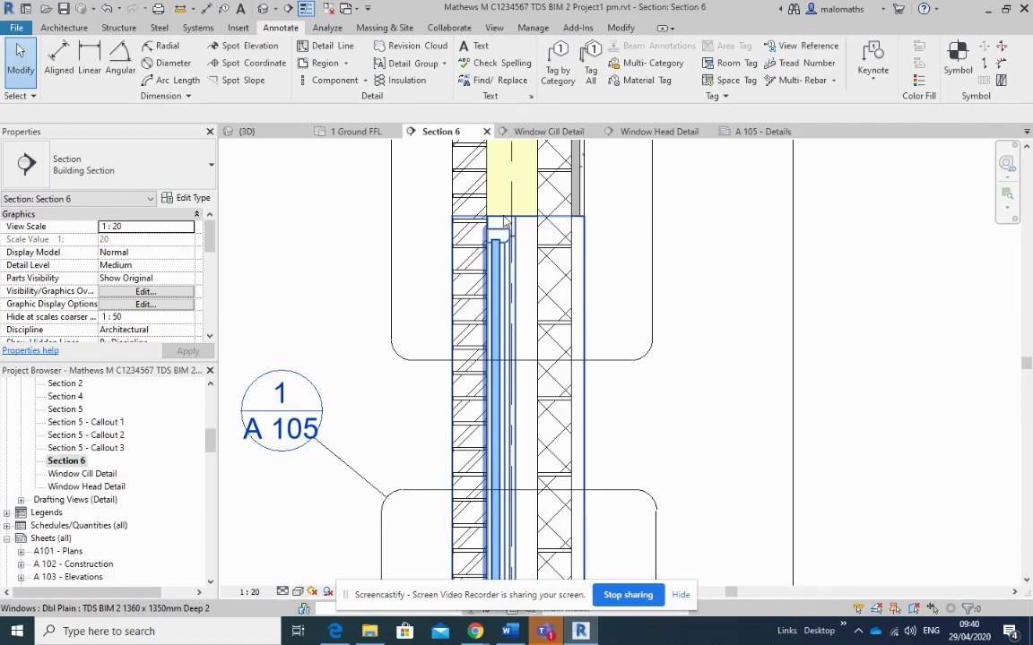
Select the window to check its 760 sill height and 2110 head height
{"action": "left_click", "coordinate": [505, 226]}
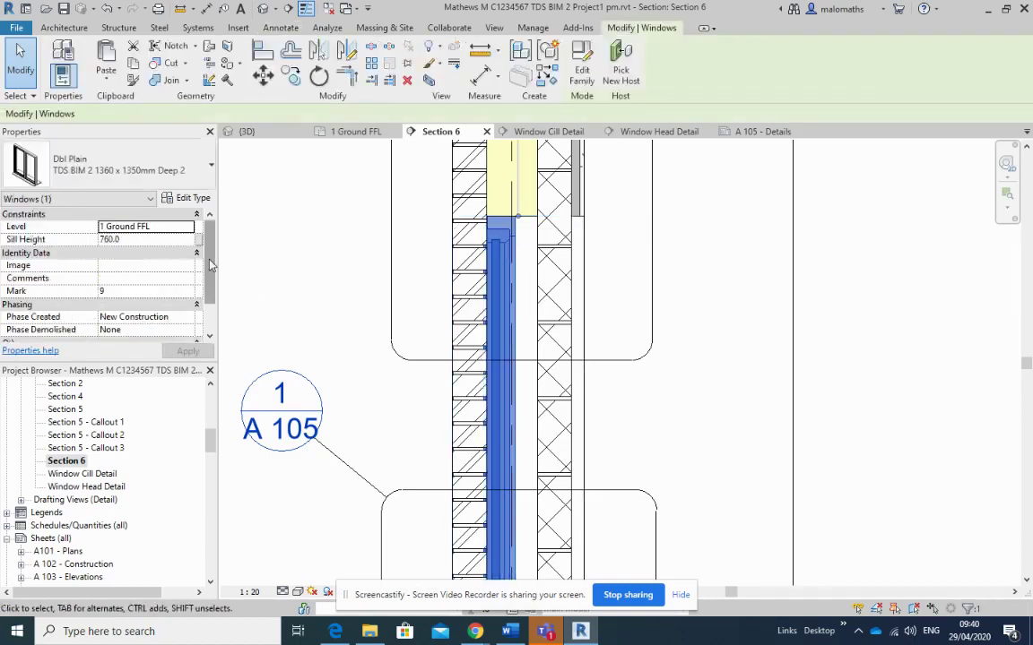
{"action": "scroll", "coordinate": [179, 260], "scroll_direction": "down", "scroll_amount": 3}
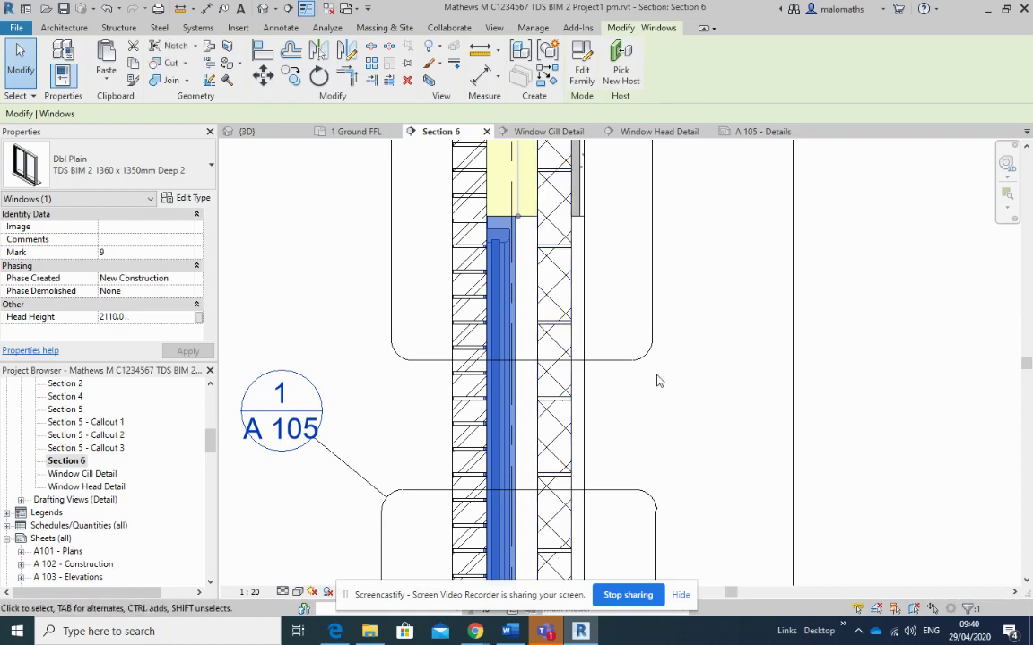
{"action": "middle_click_drag", "start_coordinate": [676, 489], "coordinate": [573, 152]}
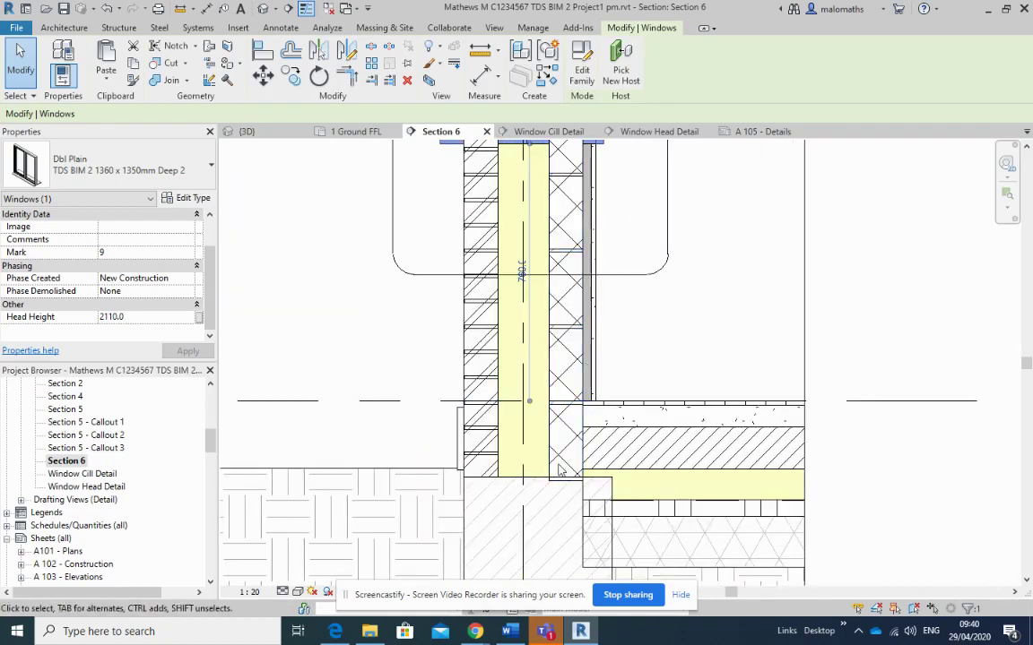
Inspect the brickwork (3150) and blockwork (3060) repeating details' lengths in Properties
{"action": "left_click", "coordinate": [496, 439]}
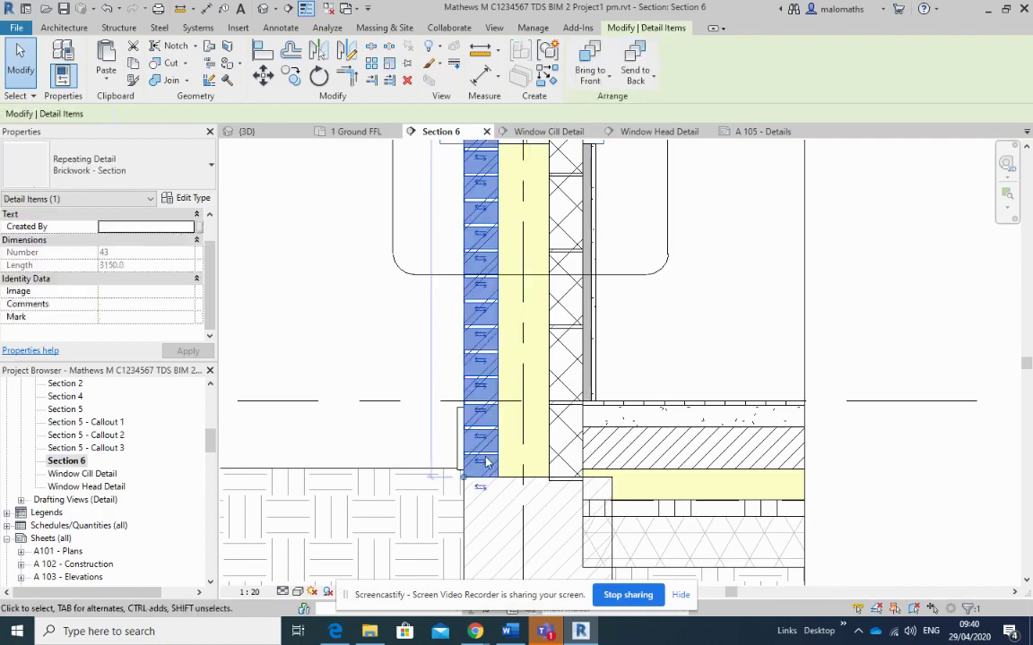
{"action": "scroll", "coordinate": [508, 491], "scroll_direction": "up", "scroll_amount": 2}
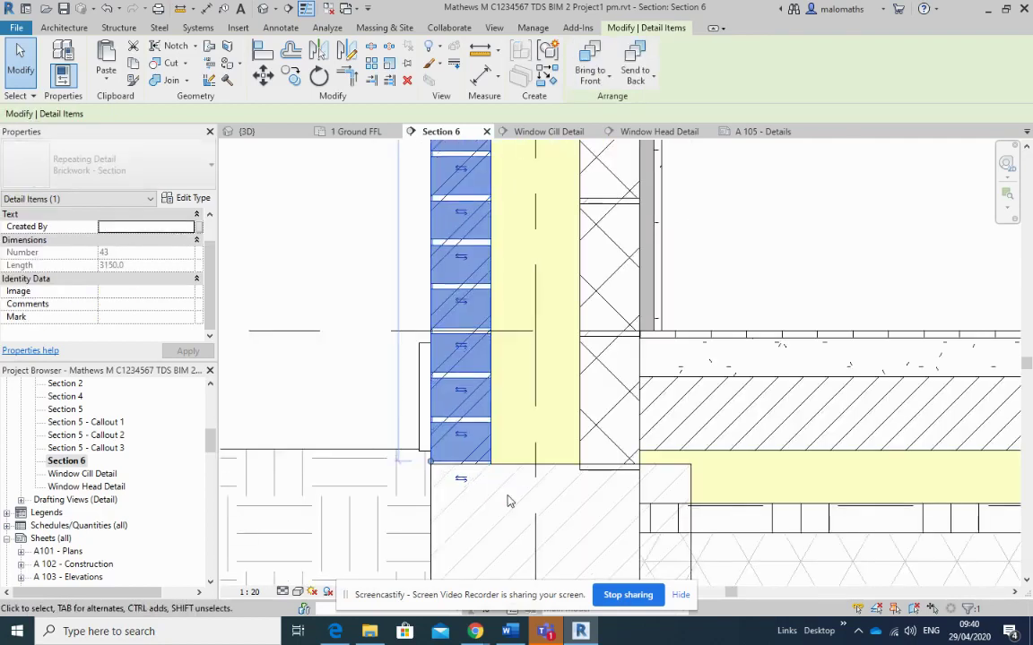
{"action": "left_click", "coordinate": [583, 449]}
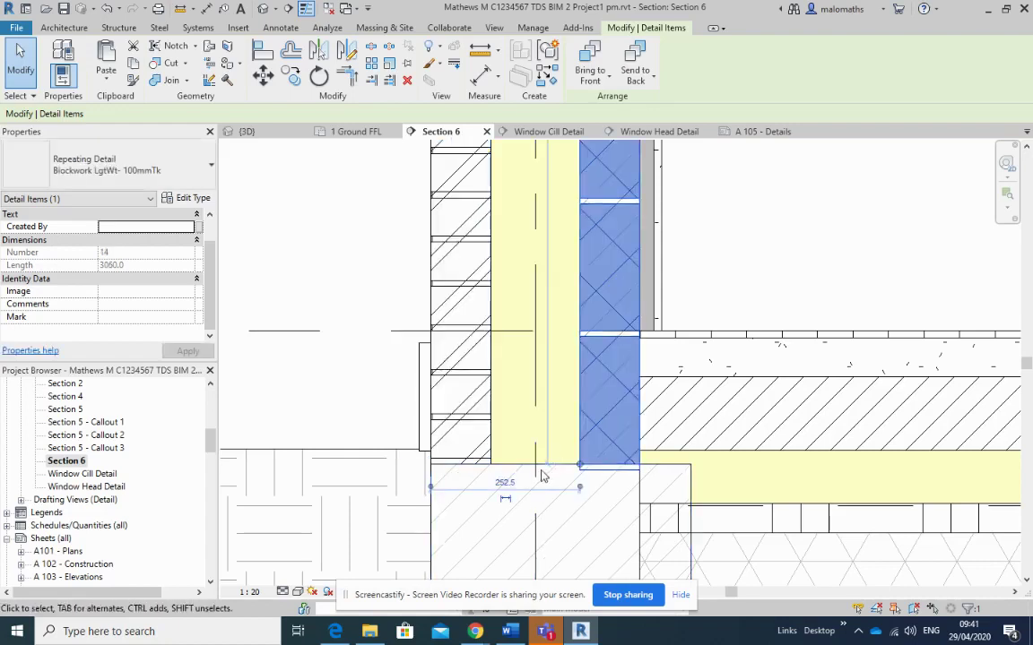
{"action": "left_click", "coordinate": [383, 422]}
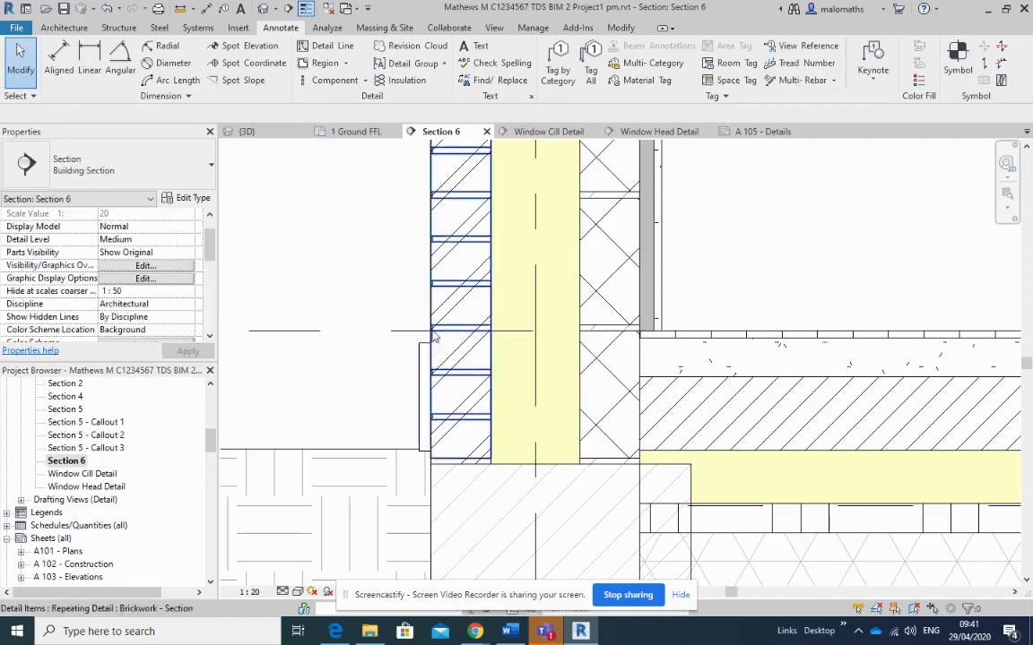
{"action": "scroll", "coordinate": [421, 346], "scroll_direction": "down", "scroll_amount": 2}
{"action": "scroll", "coordinate": [422, 346], "scroll_direction": "up", "scroll_amount": 2}
{"action": "scroll", "coordinate": [439, 287], "scroll_direction": "down", "scroll_amount": 1}
{"action": "scroll", "coordinate": [454, 240], "scroll_direction": "up", "scroll_amount": 1}
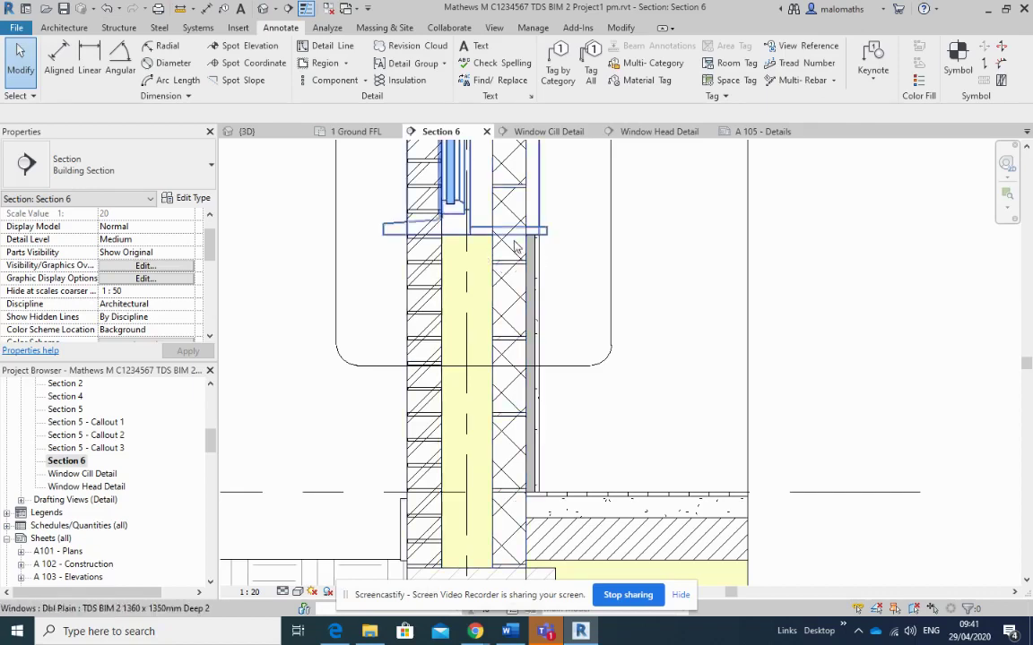
{"action": "scroll", "coordinate": [517, 247], "scroll_direction": "down", "scroll_amount": 5}
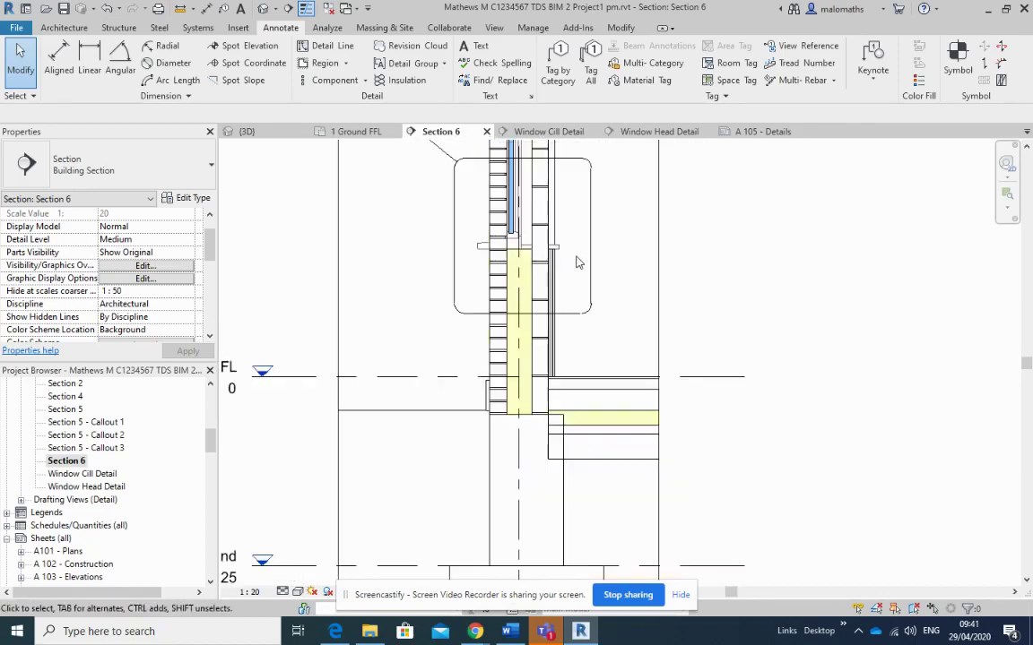
{"action": "scroll", "coordinate": [551, 372], "scroll_direction": "down", "scroll_amount": 2}
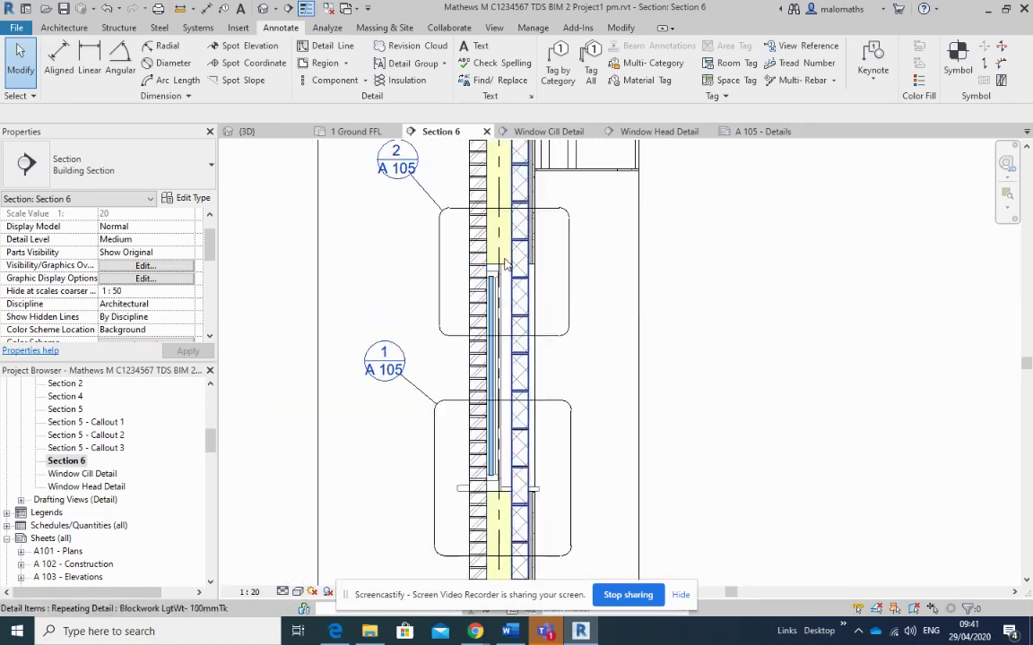
{"action": "scroll", "coordinate": [538, 359], "scroll_direction": "up", "scroll_amount": 5}
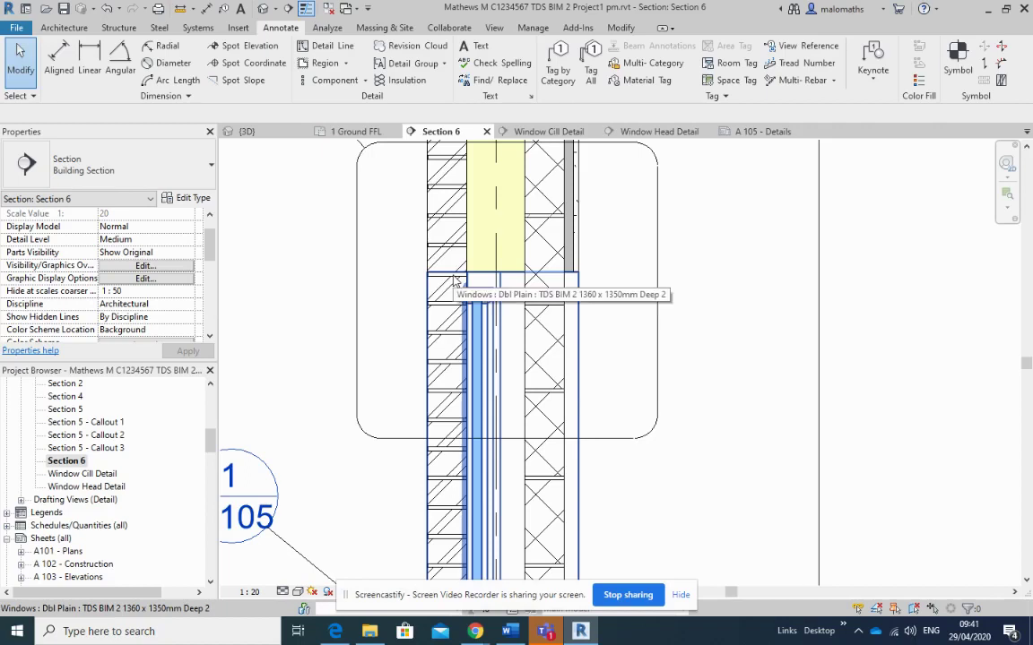
{"action": "scroll", "coordinate": [392, 312], "scroll_direction": "down", "scroll_amount": 3}
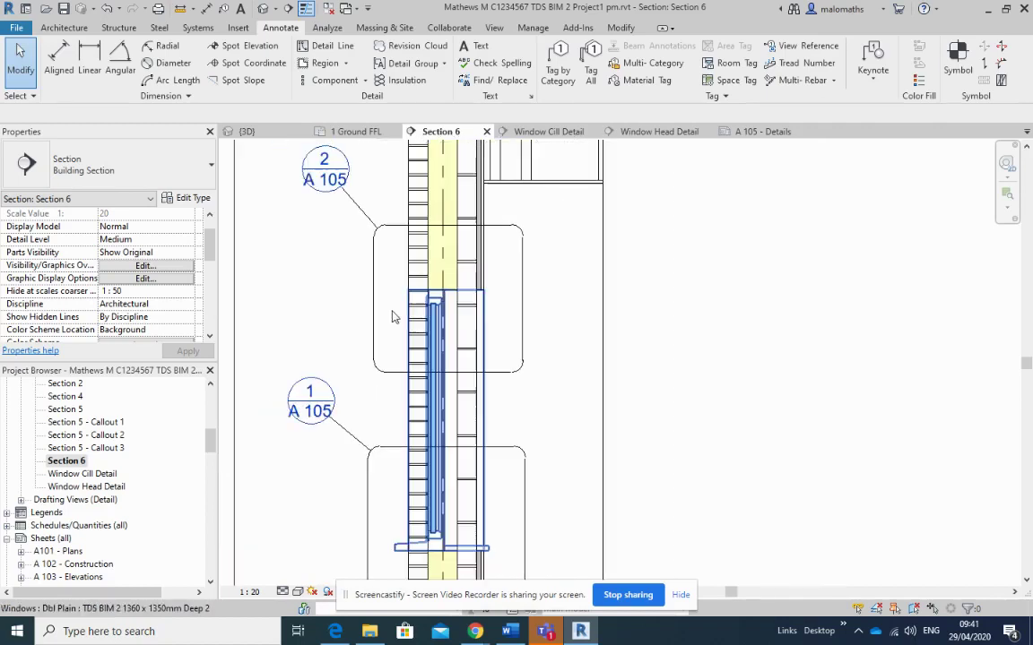
{"action": "scroll", "coordinate": [394, 349], "scroll_direction": "down", "scroll_amount": 2}
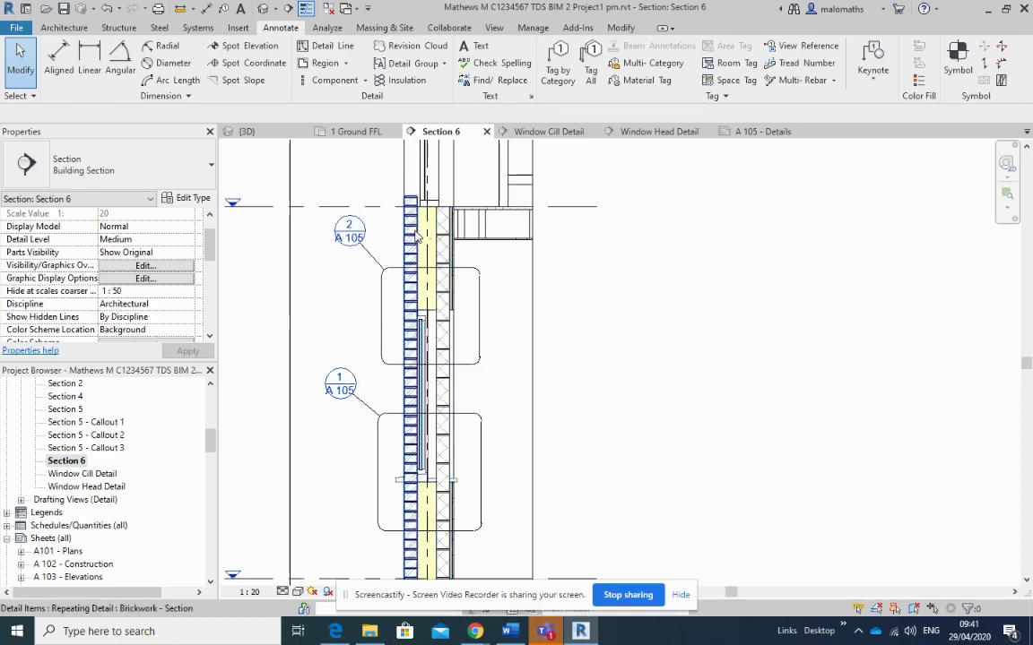
Drag the tops of the brickwork and blockwork details down to the sill, making each 900 long
{"action": "left_click", "coordinate": [413, 234]}
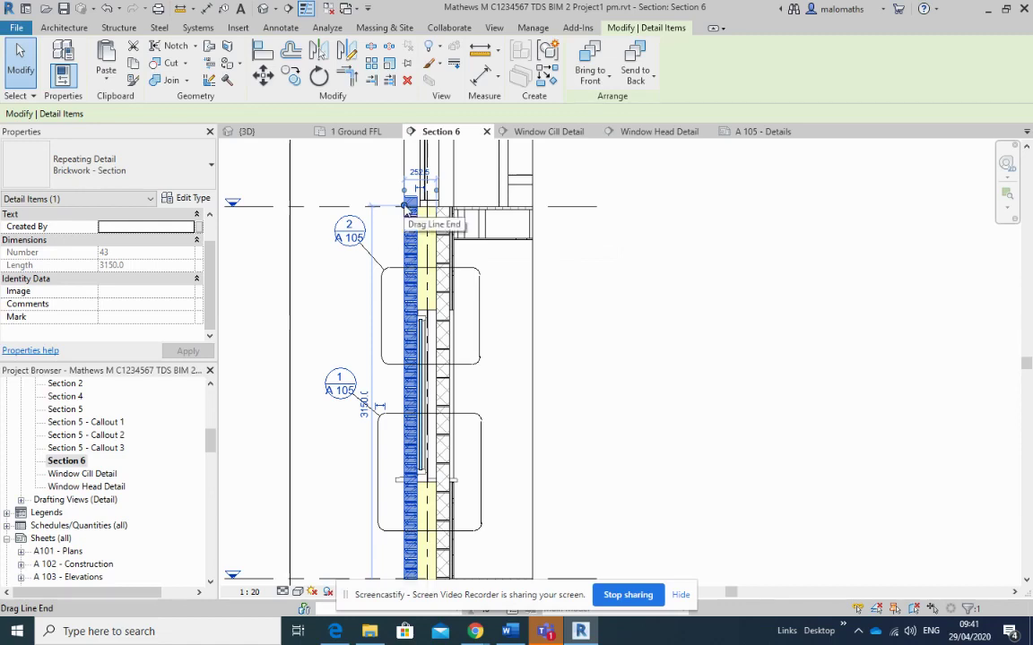
{"action": "left_click_drag", "start_coordinate": [405, 190], "coordinate": [406, 492]}
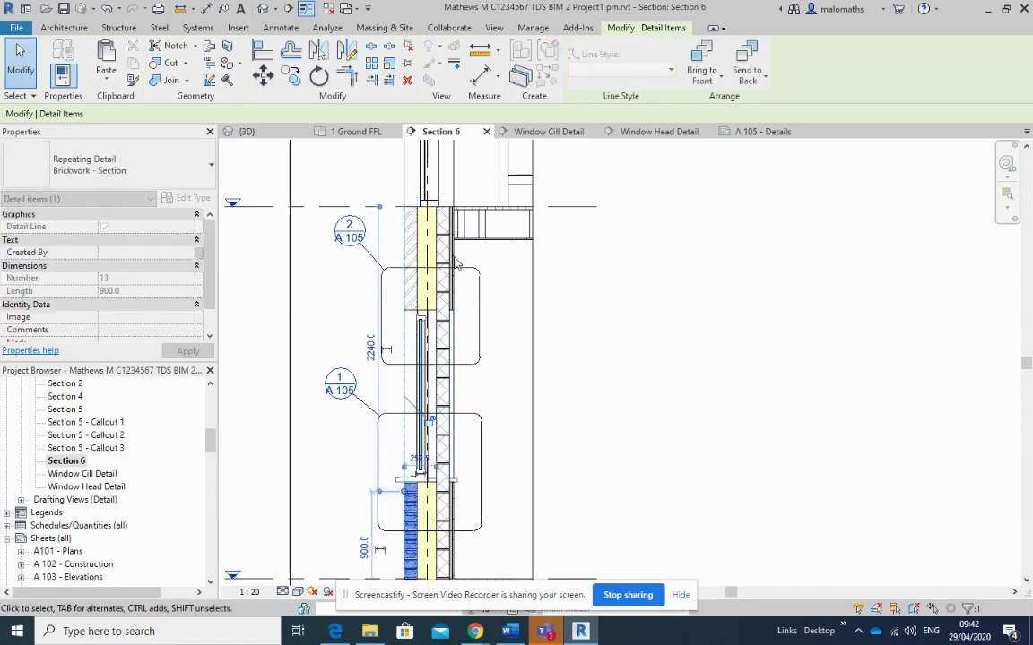
{"action": "left_click", "coordinate": [440, 226]}
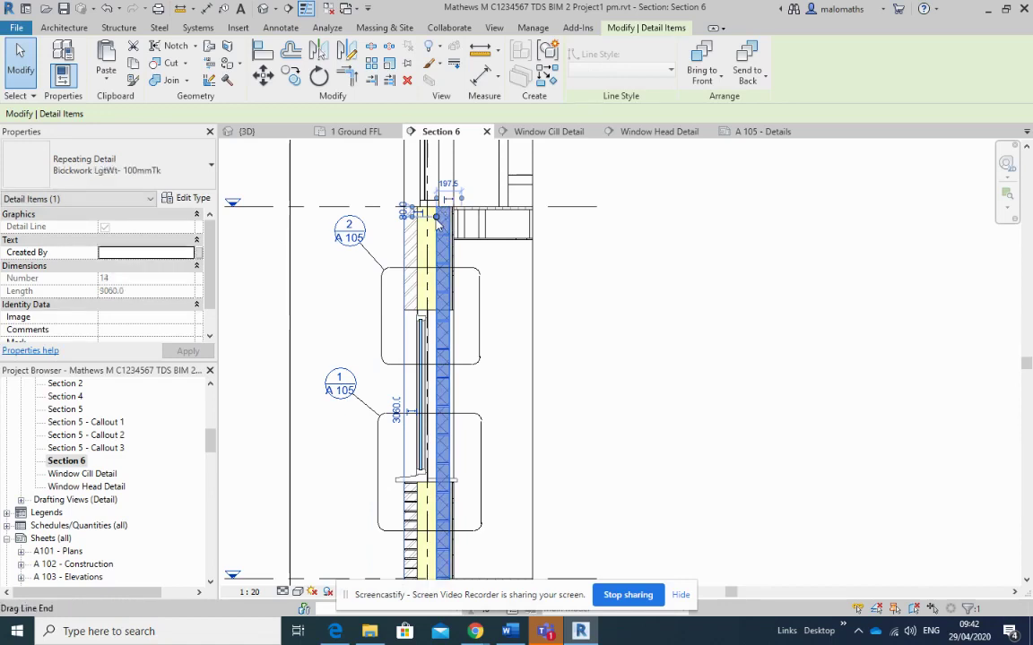
{"action": "left_click_drag", "start_coordinate": [436, 217], "coordinate": [436, 491]}
Cancel the accidental Detail Line command and view the sill and floor junction
{"action": "scroll", "coordinate": [433, 493], "scroll_direction": "up", "scroll_amount": 2}
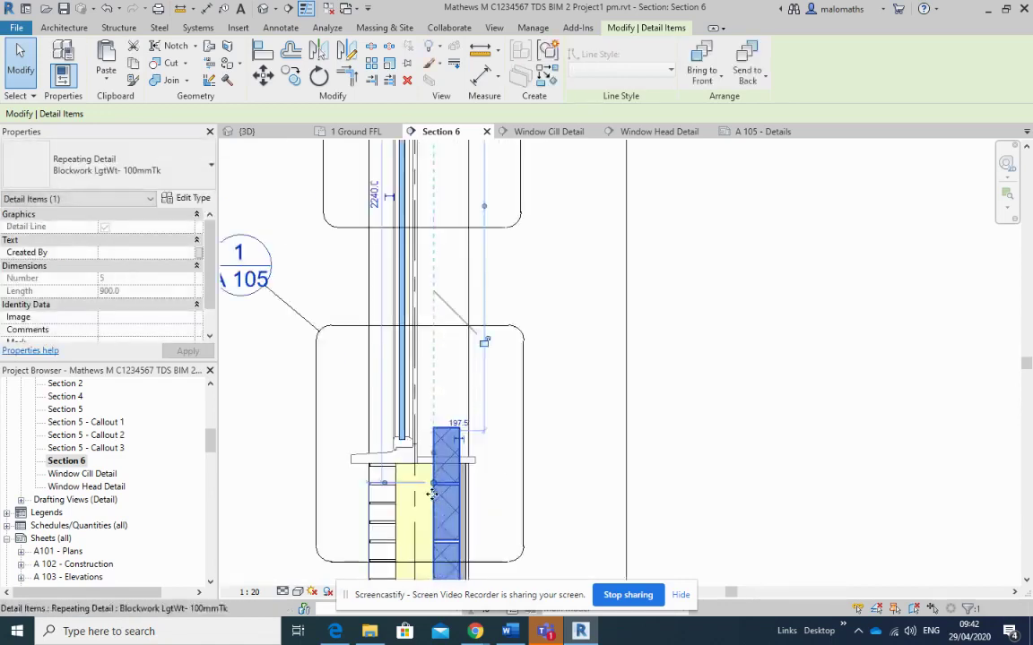
{"action": "key", "text": "d"}
{"action": "key", "text": "l"}
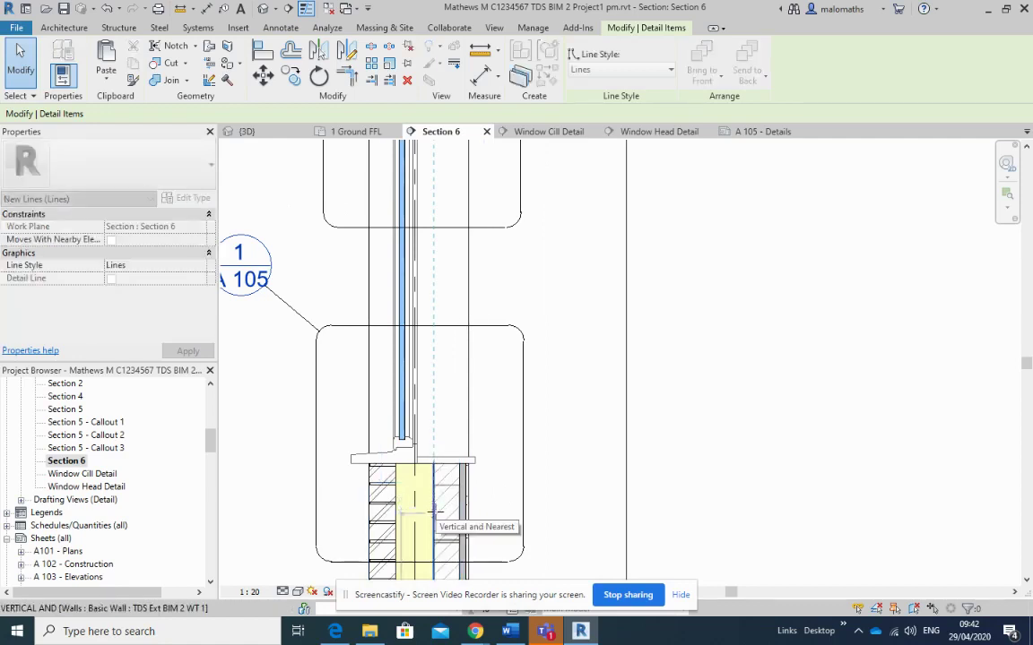
{"action": "key", "text": "Escape"}
{"action": "key", "text": "Escape"}
{"action": "scroll", "coordinate": [502, 477], "scroll_direction": "up", "scroll_amount": 2}
{"action": "middle_click_drag", "start_coordinate": [502, 477], "coordinate": [533, 295]}
{"action": "scroll", "coordinate": [565, 319], "scroll_direction": "down", "scroll_amount": 2}
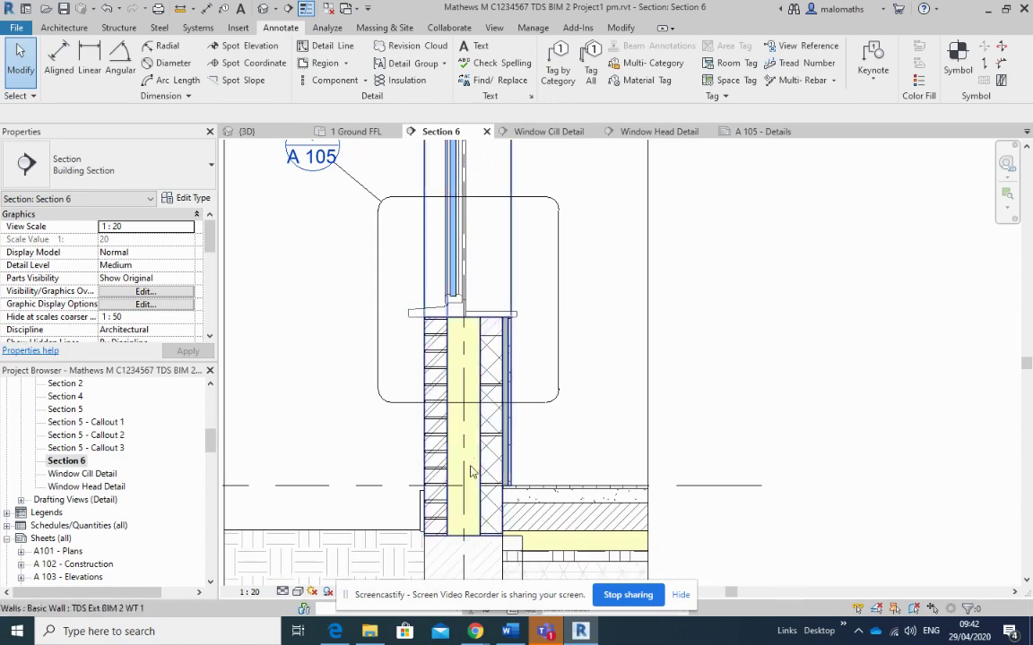
Copy the brickwork and blockwork details from the wall foot to the window head, skipping the save reminder
{"action": "left_click", "coordinate": [435, 392]}
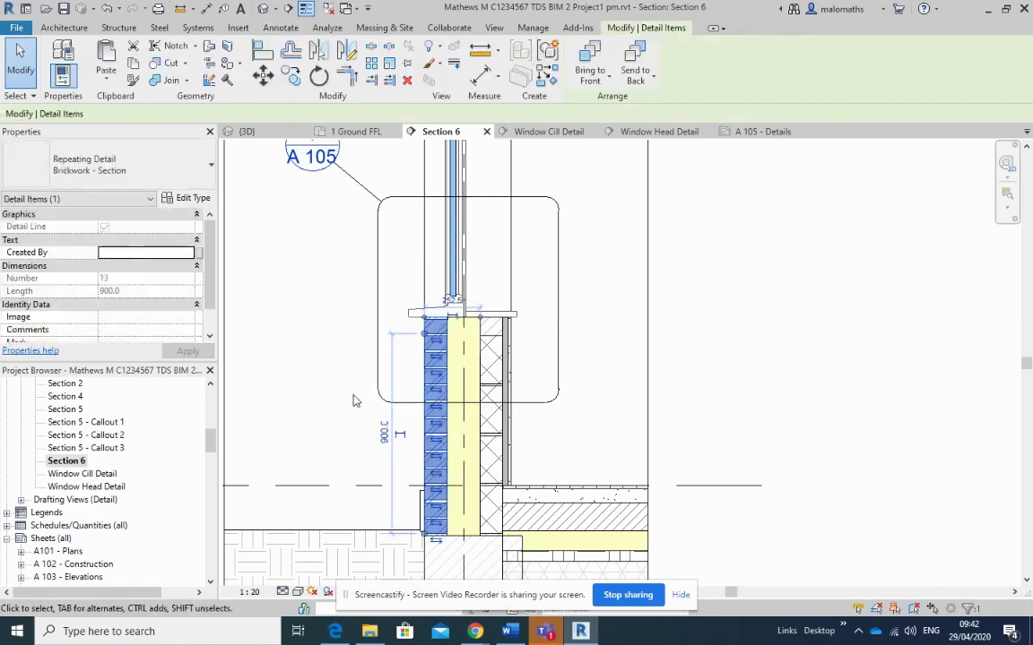
{"action": "left_click", "coordinate": [507, 422], "text": "ctrl"}
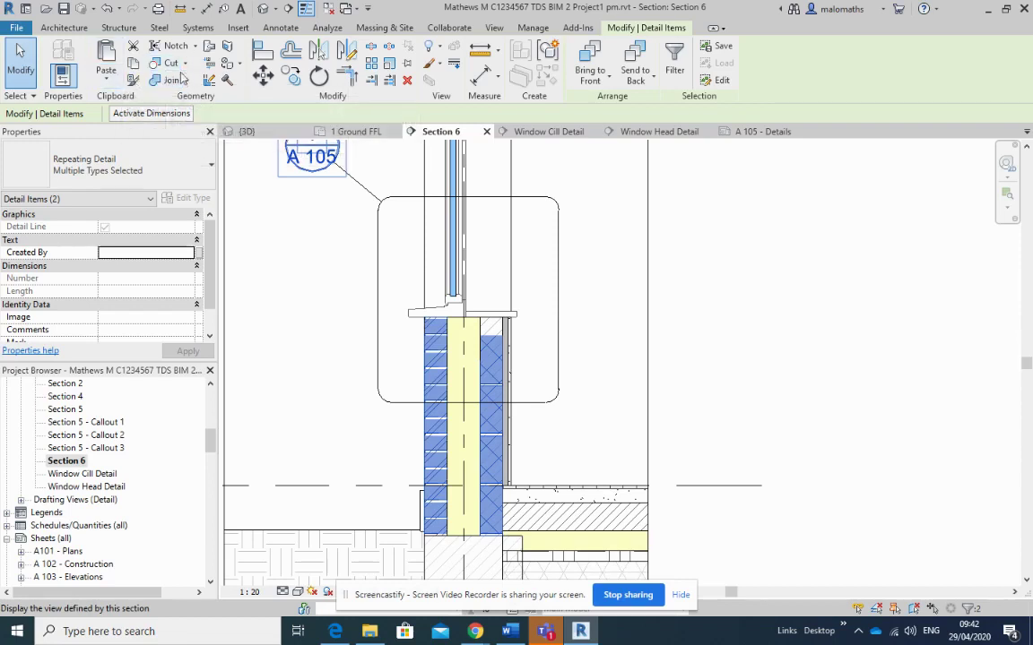
{"action": "left_click", "coordinate": [296, 77]}
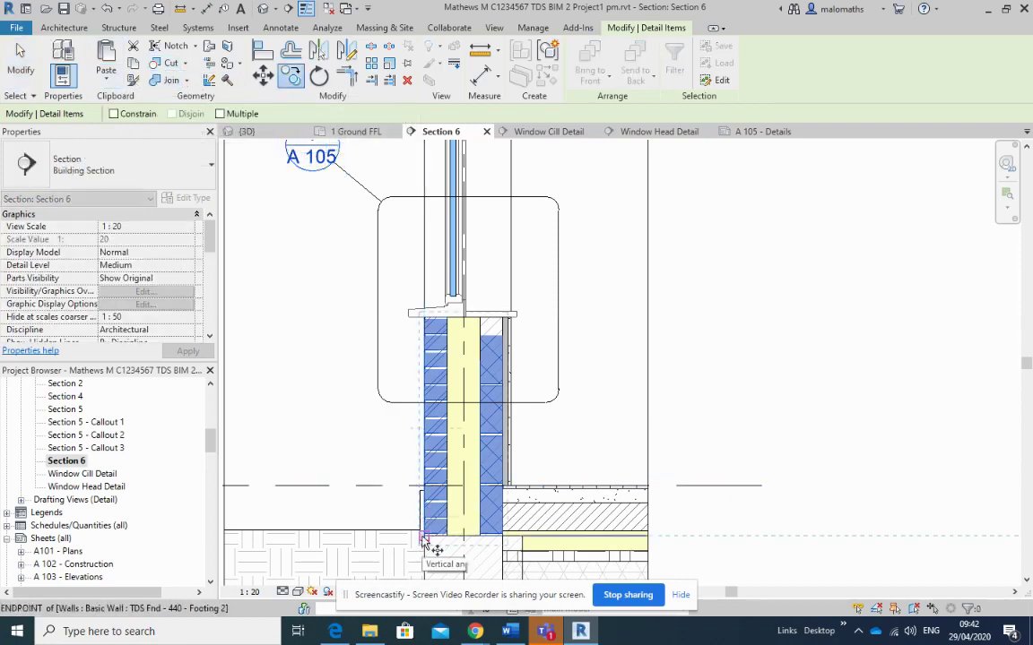
{"action": "left_click", "coordinate": [425, 538]}
{"action": "scroll", "coordinate": [426, 538], "scroll_direction": "down", "scroll_amount": 2}
{"action": "middle_click_drag", "start_coordinate": [426, 538], "coordinate": [422, 396]}
{"action": "scroll", "coordinate": [421, 396], "scroll_direction": "up", "scroll_amount": 2}
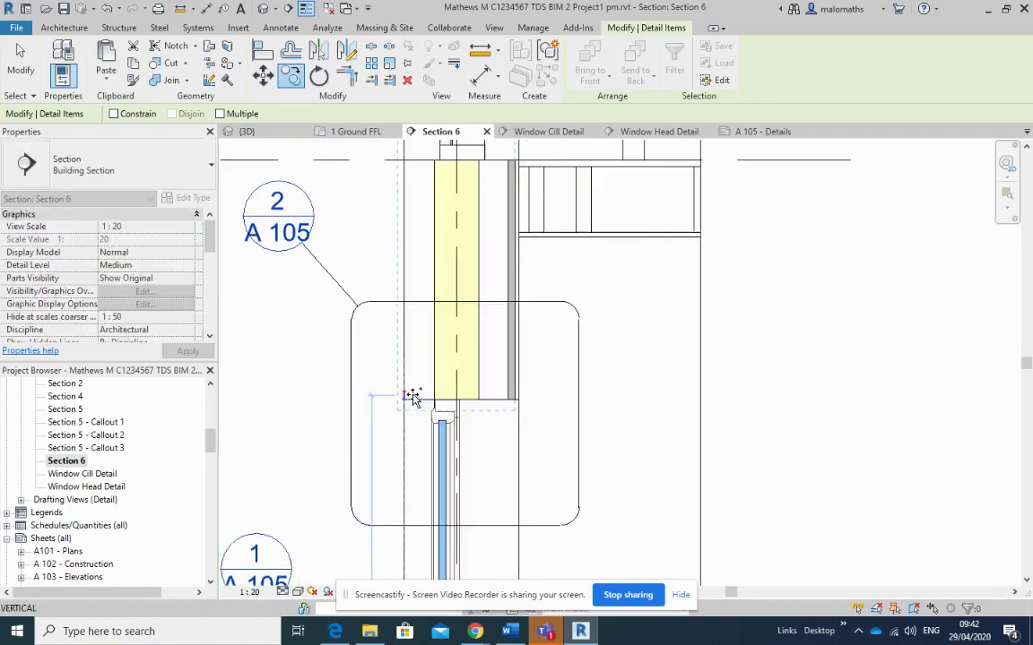
{"action": "left_click", "coordinate": [403, 399]}
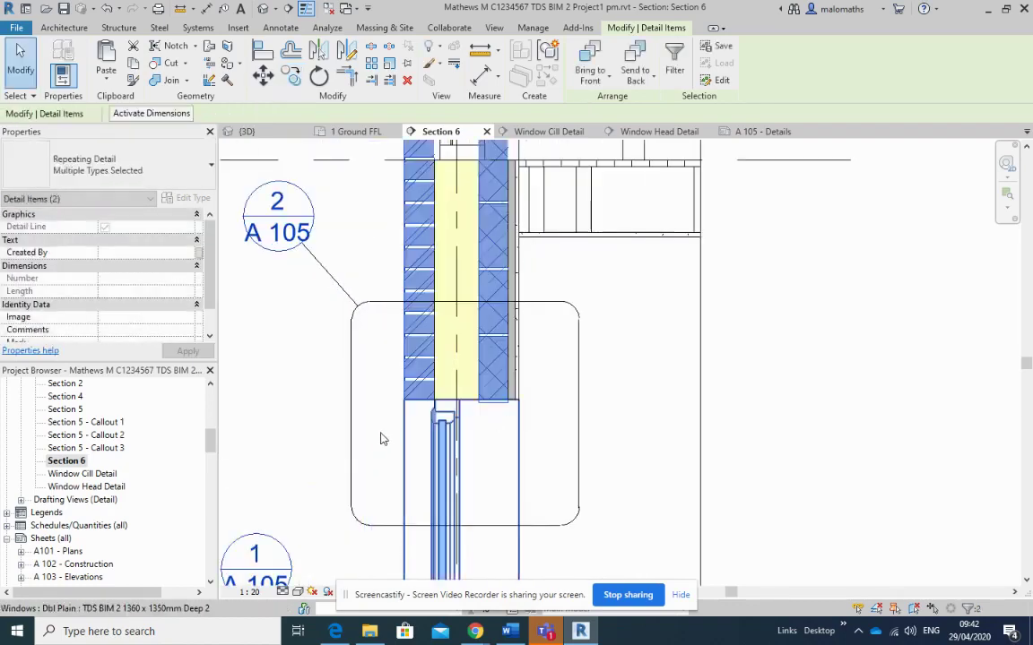
{"action": "key", "text": "Escape"}
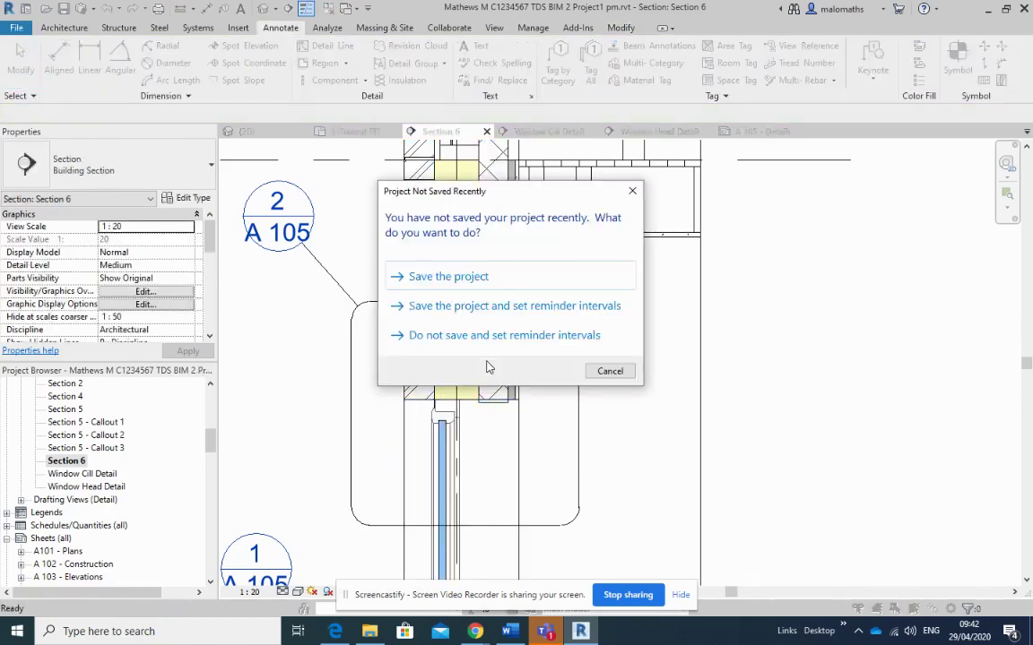
{"action": "left_click", "coordinate": [611, 372]}
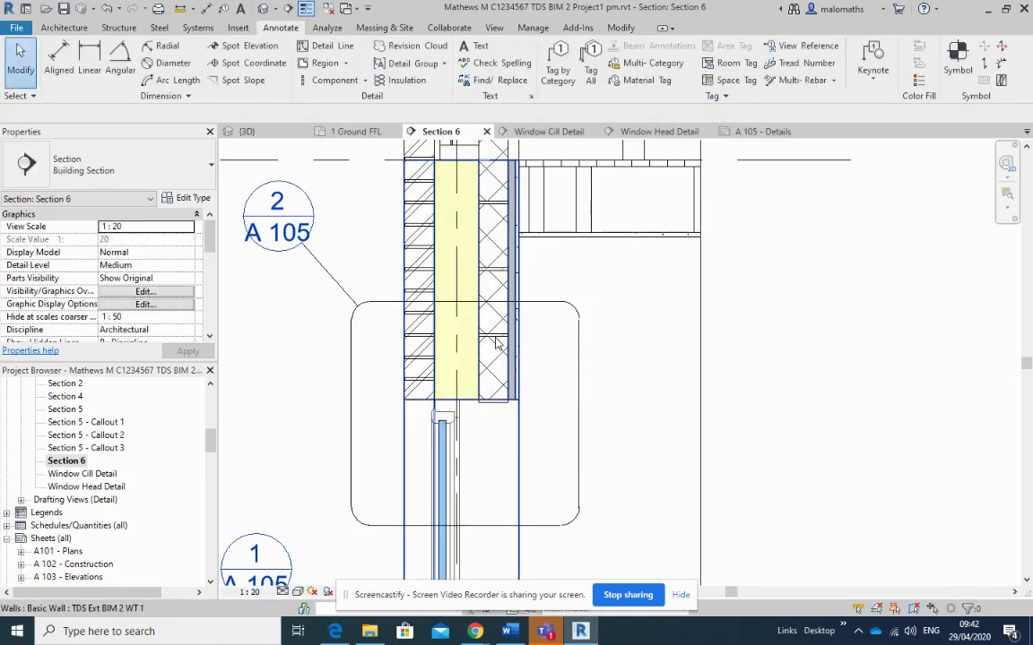
Select the copied blockwork detail and zoom in on its top end at the floor above
{"action": "left_click", "coordinate": [456, 351]}
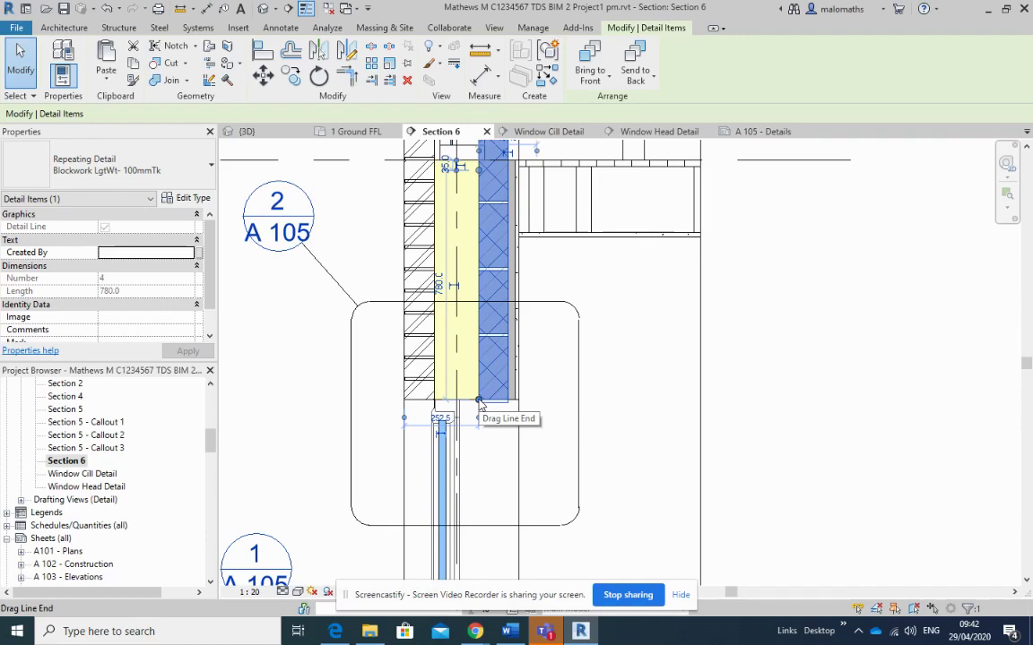
{"action": "scroll", "coordinate": [479, 425], "scroll_direction": "down", "scroll_amount": 3}
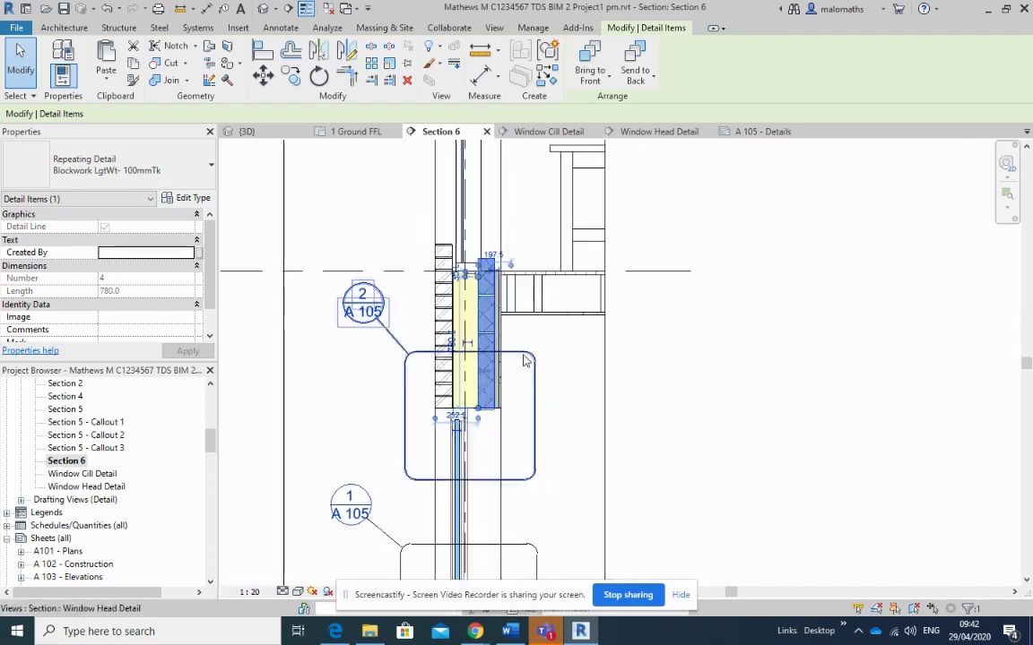
{"action": "scroll", "coordinate": [488, 267], "scroll_direction": "up", "scroll_amount": 4}
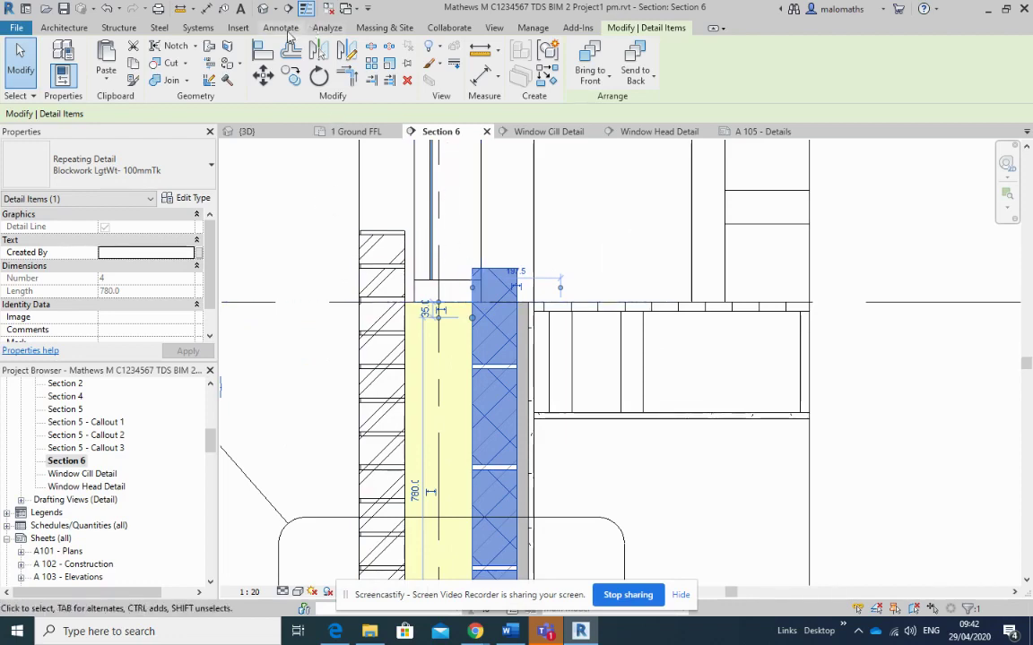
Draw a horizontal detail line at a brick course as a reference
{"action": "left_click", "coordinate": [280, 28]}
{"action": "left_click", "coordinate": [330, 47]}
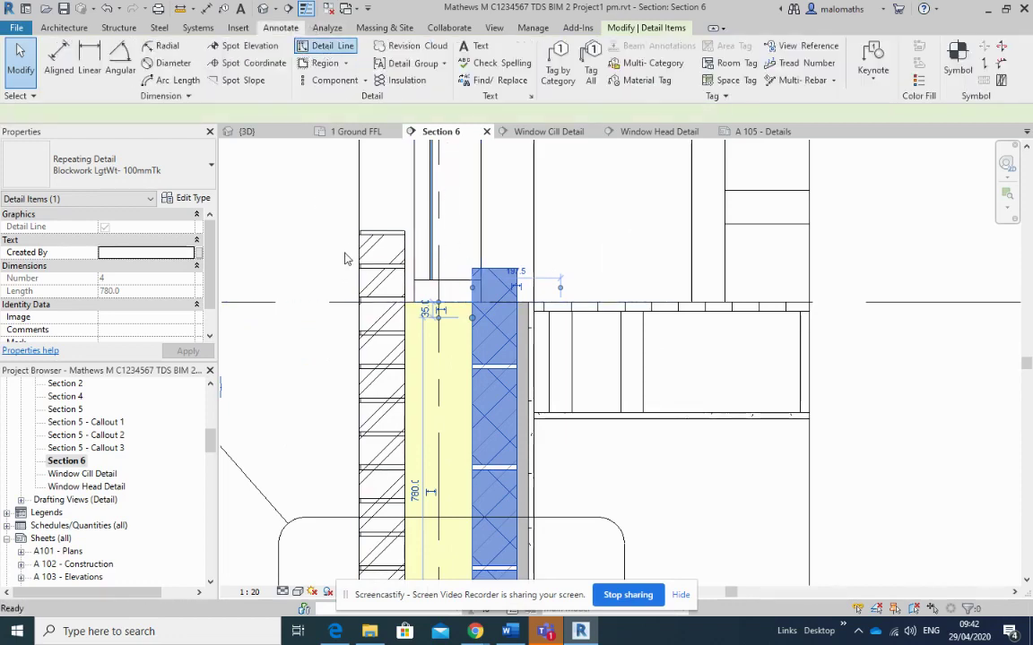
{"action": "left_click", "coordinate": [405, 231]}
{"action": "left_click", "coordinate": [575, 231]}
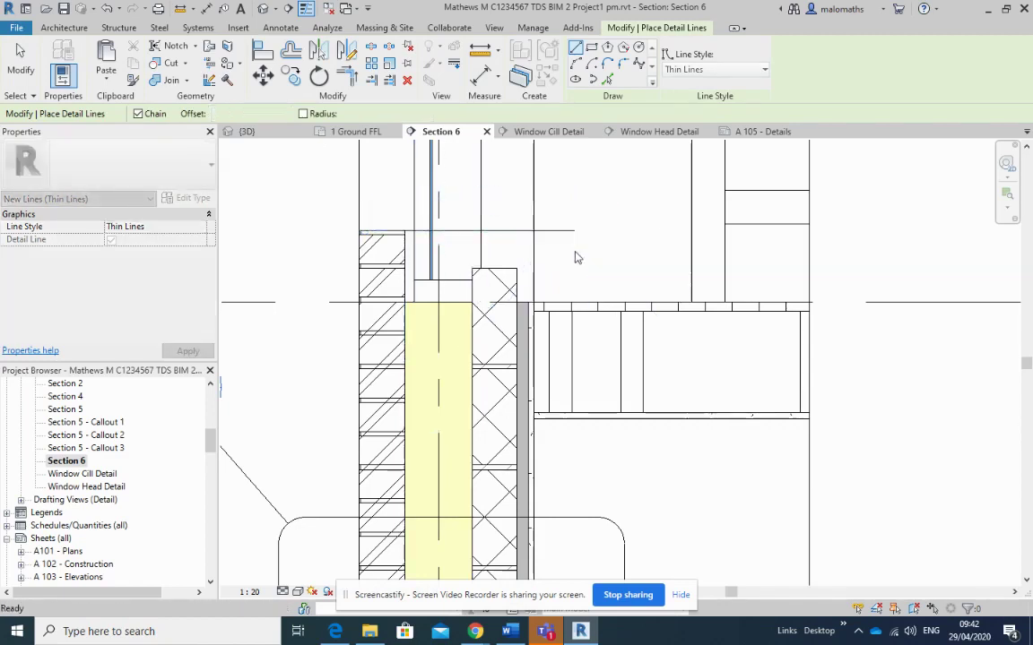
{"action": "key", "text": "Escape"}
{"action": "key", "text": "Escape"}
Nudge the blockwork detail up to the reference line so its coursing matches the brickwork
{"action": "left_click", "coordinate": [502, 276]}
{"action": "key", "text": "Up"}
{"action": "key", "text": "Up"}
{"action": "key", "text": "Up"}
{"action": "key", "text": "Up"}
{"action": "key", "text": "Up"}
{"action": "key", "text": "Up"}
{"action": "key", "text": "Up"}
{"action": "key", "text": "Up"}
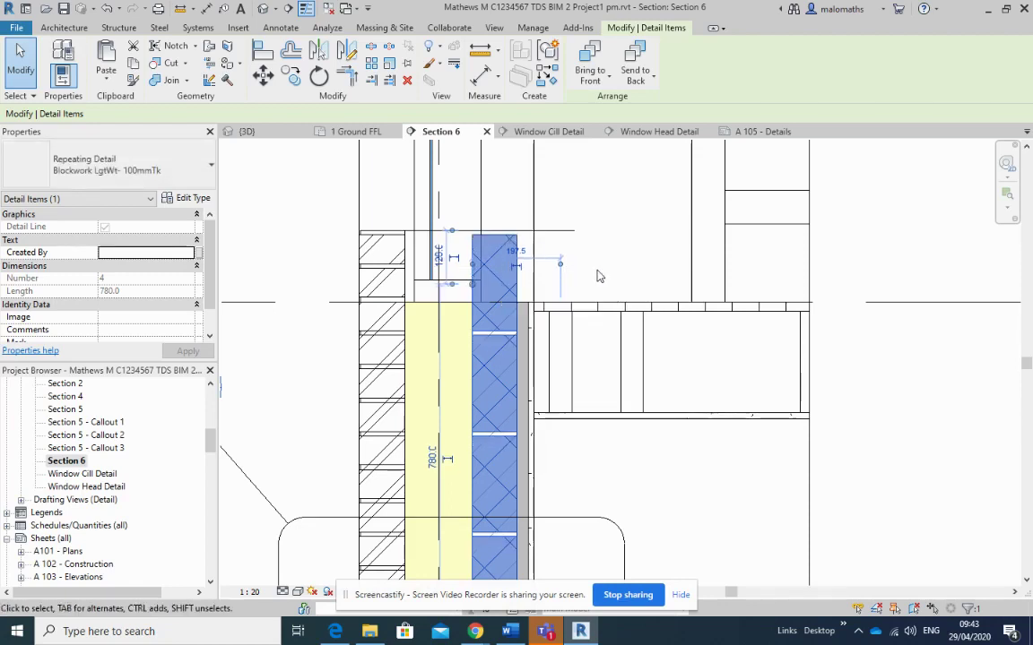
{"action": "middle_click_drag", "start_coordinate": [575, 421], "coordinate": [601, 183]}
{"action": "left_click", "coordinate": [606, 375]}
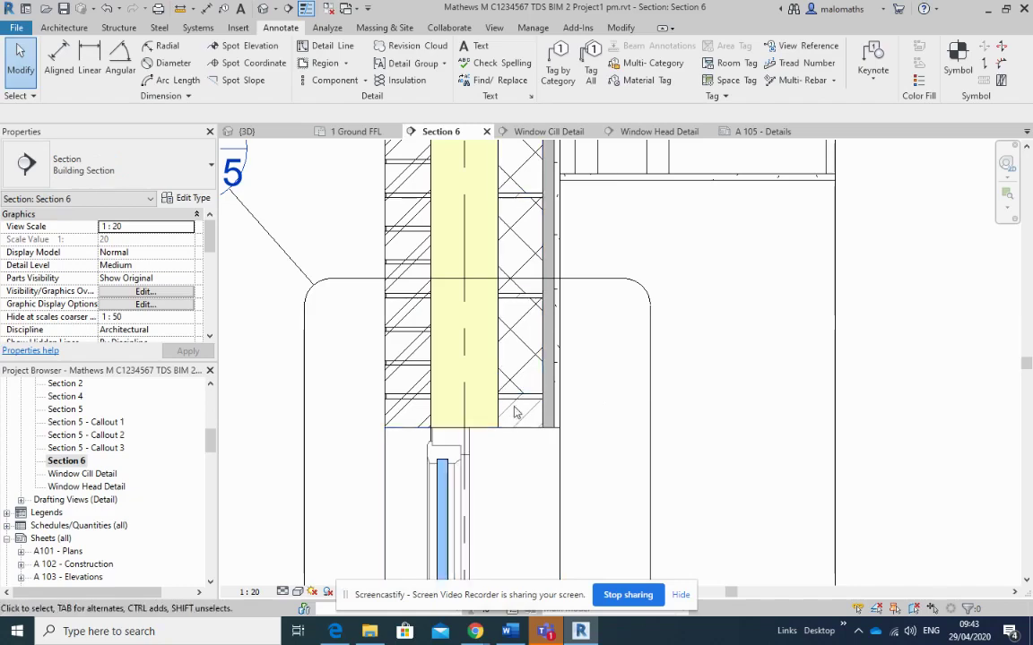
{"action": "scroll", "coordinate": [523, 376], "scroll_direction": "down", "scroll_amount": 3}
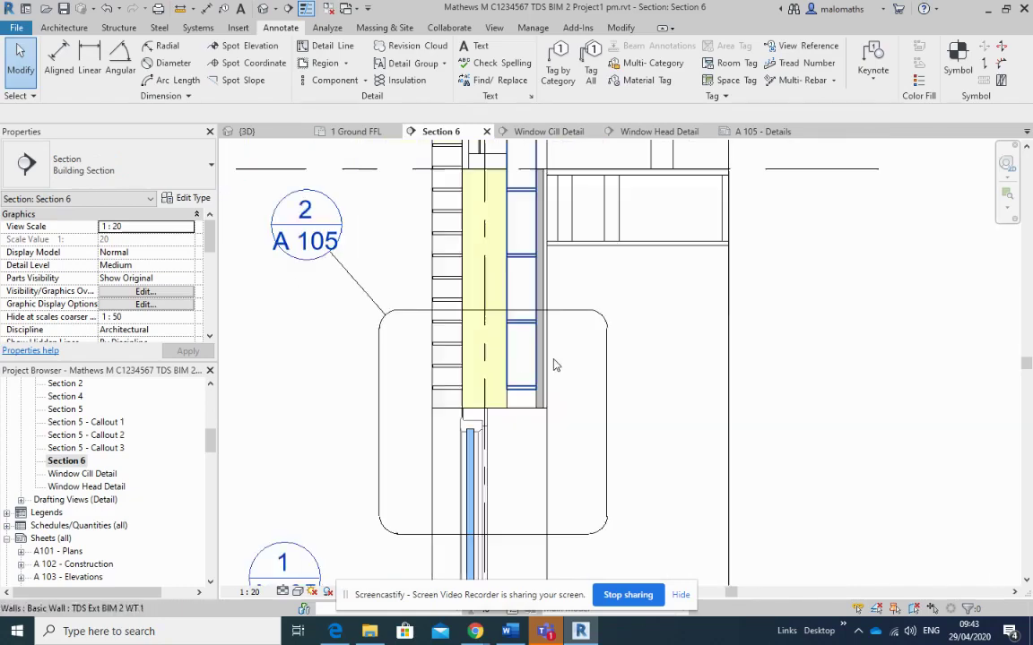
{"action": "left_click", "coordinate": [488, 327]}
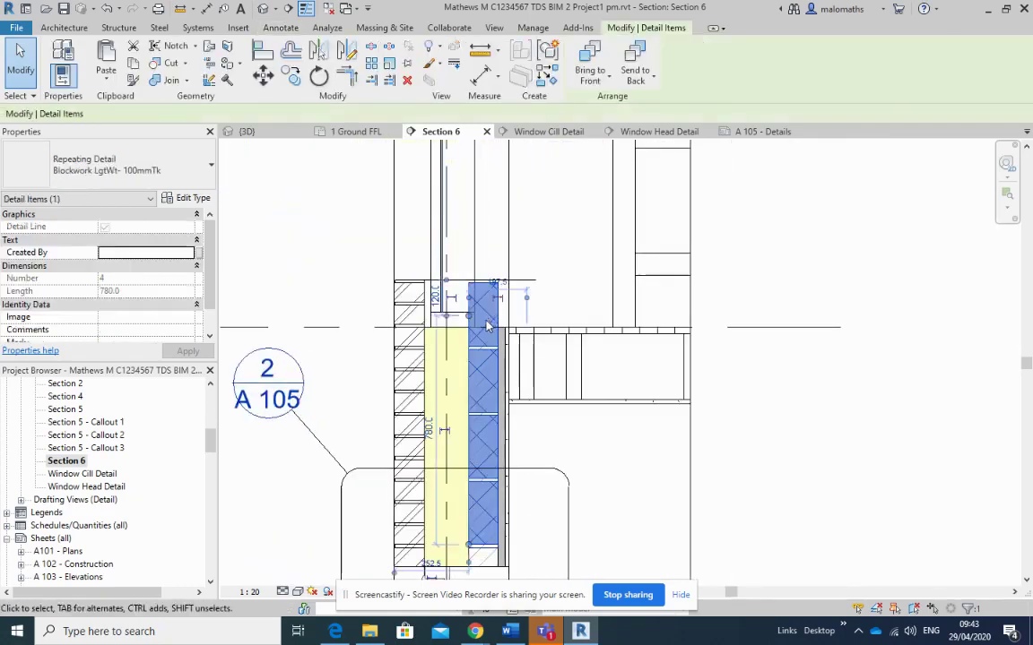
{"action": "key", "text": "Escape"}
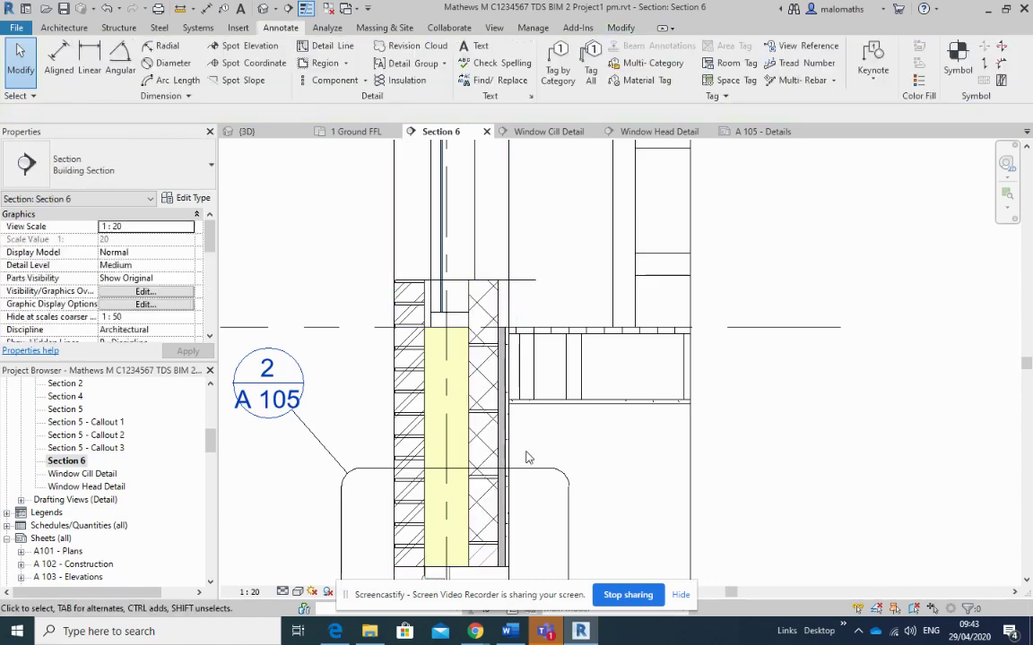
{"action": "scroll", "coordinate": [538, 463], "scroll_direction": "down", "scroll_amount": 1}
{"action": "middle_click_drag", "start_coordinate": [538, 464], "coordinate": [552, 351]}
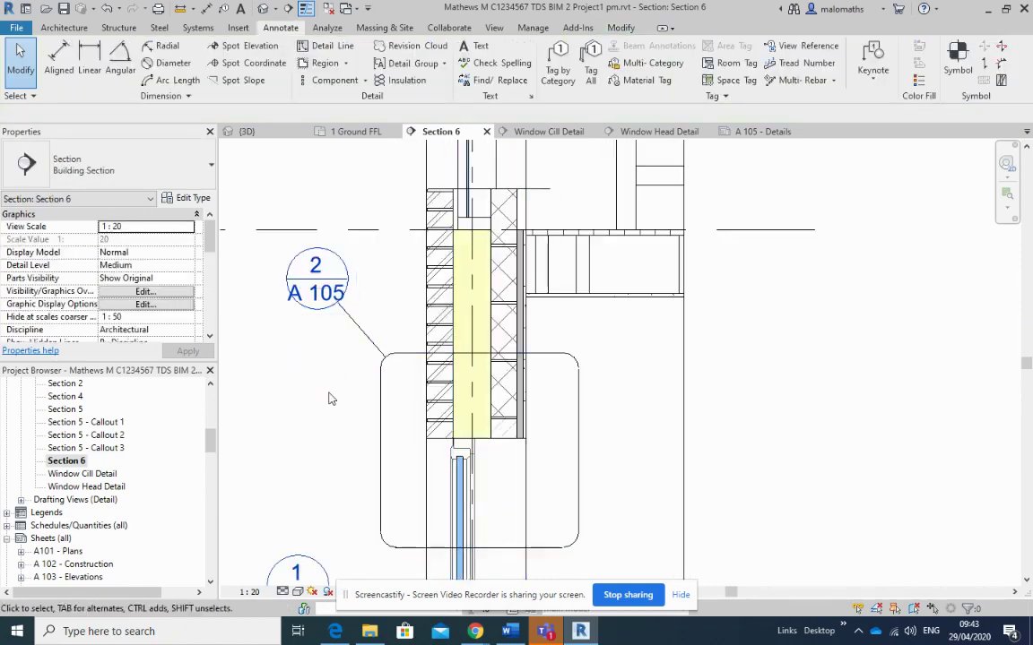
{"action": "scroll", "coordinate": [332, 412], "scroll_direction": "down", "scroll_amount": 2}
{"action": "middle_click_drag", "start_coordinate": [333, 412], "coordinate": [389, 286]}
{"action": "scroll", "coordinate": [387, 311], "scroll_direction": "down", "scroll_amount": 2}
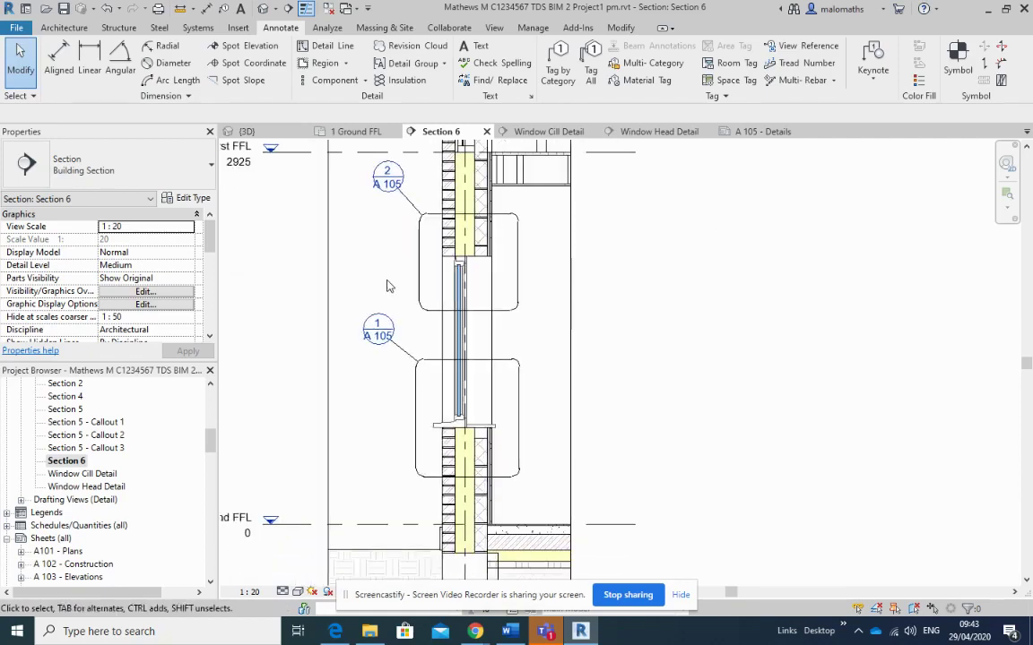
In Section 6, select the brickwork and blockwork details above the window
{"action": "double_click", "coordinate": [82, 473]}
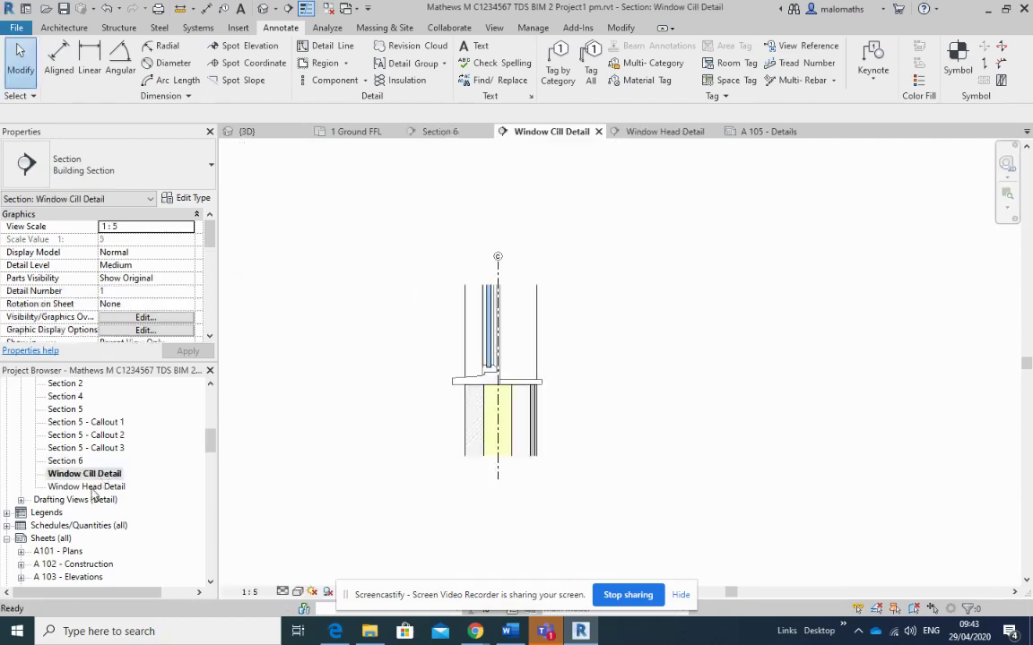
{"action": "double_click", "coordinate": [77, 462]}
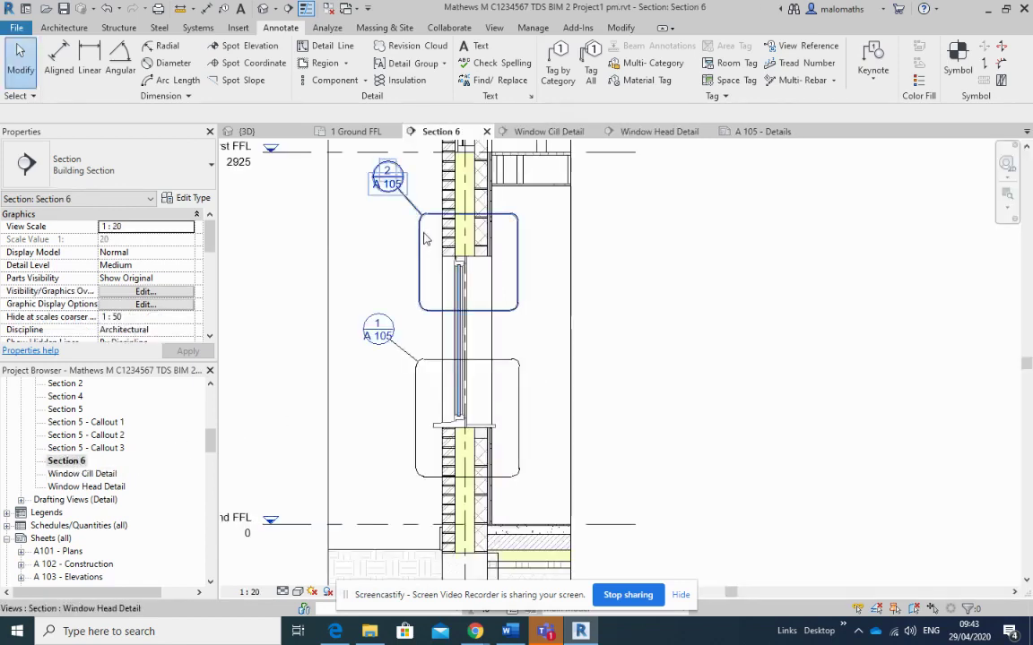
{"action": "left_click", "coordinate": [446, 235]}
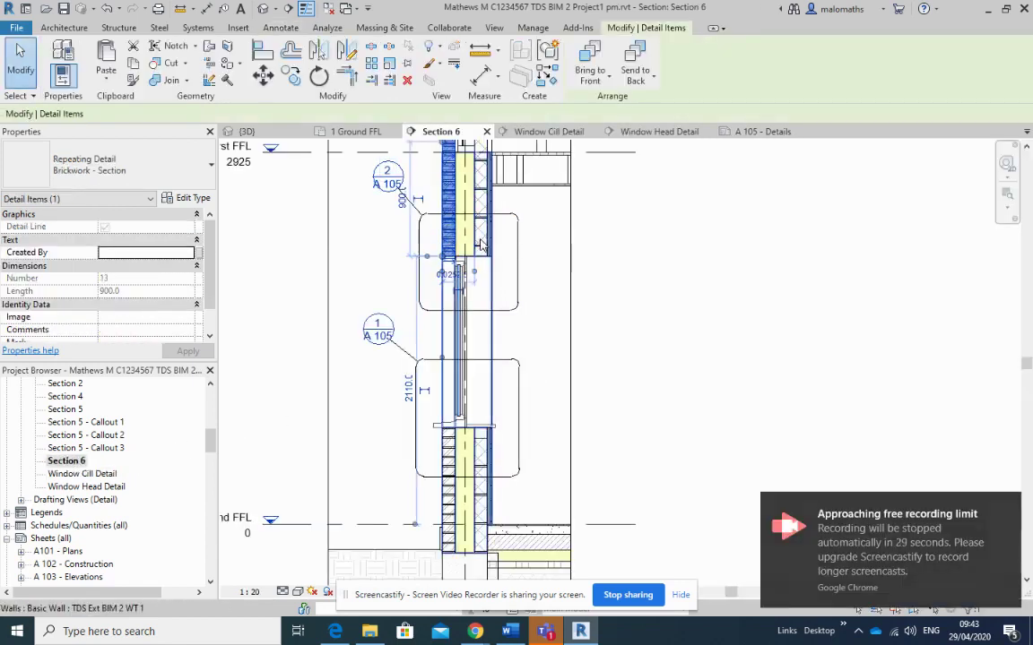
{"action": "left_click", "coordinate": [430, 259], "text": "ctrl"}
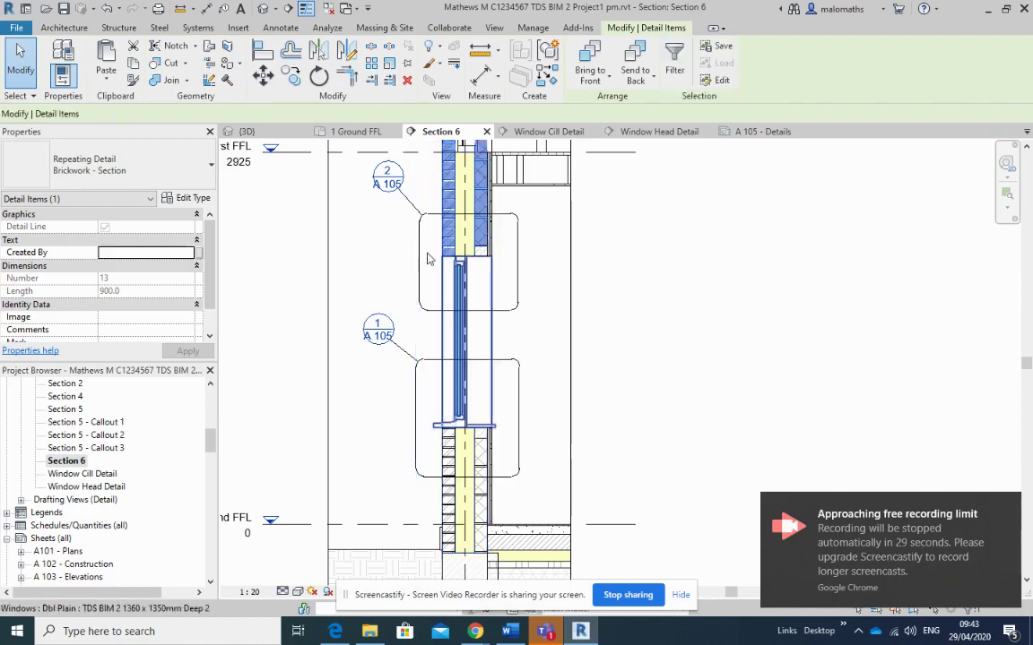
Paste the details into the Window Head Detail view, aligned to the same place
{"action": "double_click", "coordinate": [113, 487]}
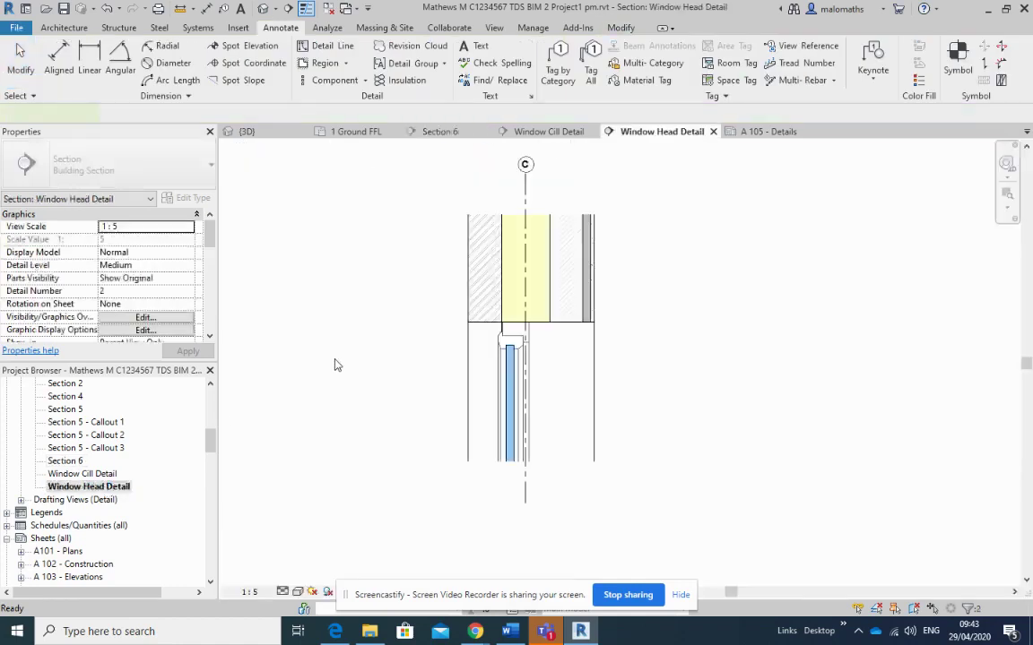
{"action": "left_click", "coordinate": [107, 83]}
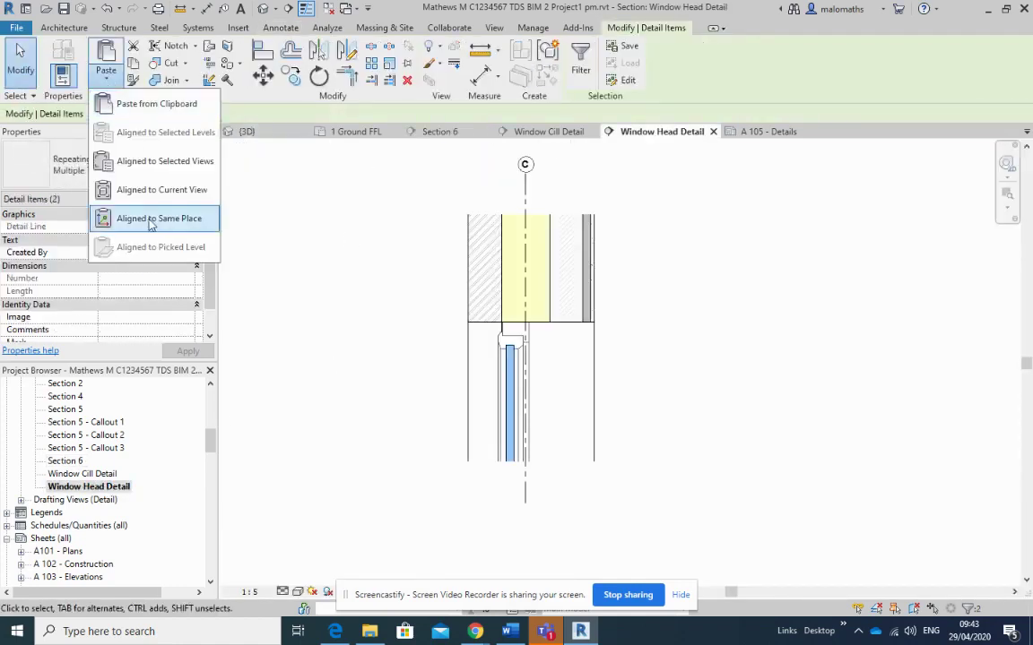
{"action": "left_click", "coordinate": [133, 197]}
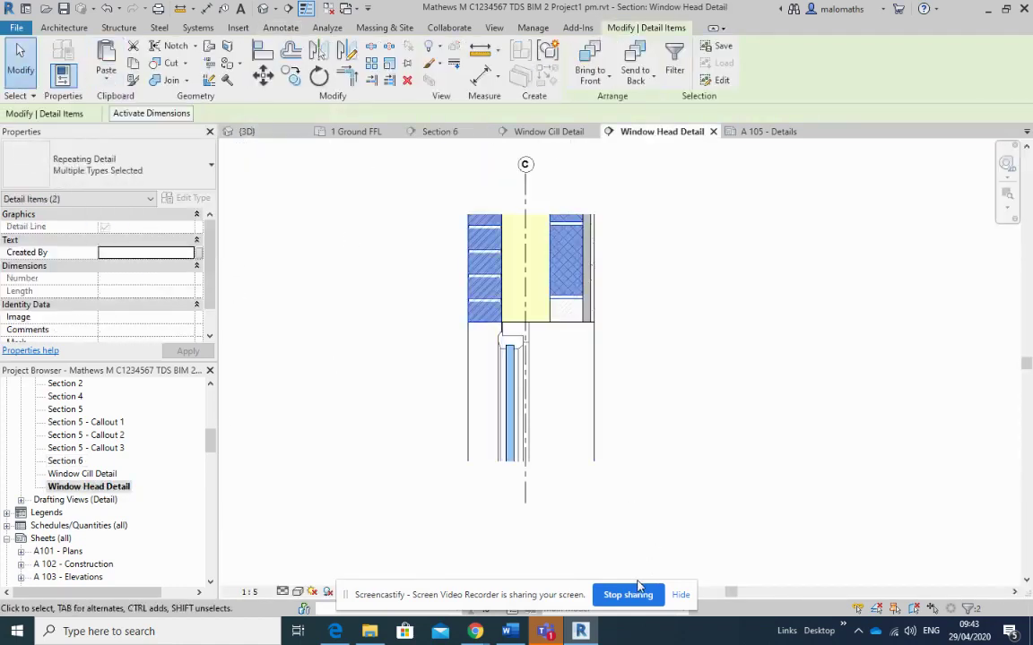